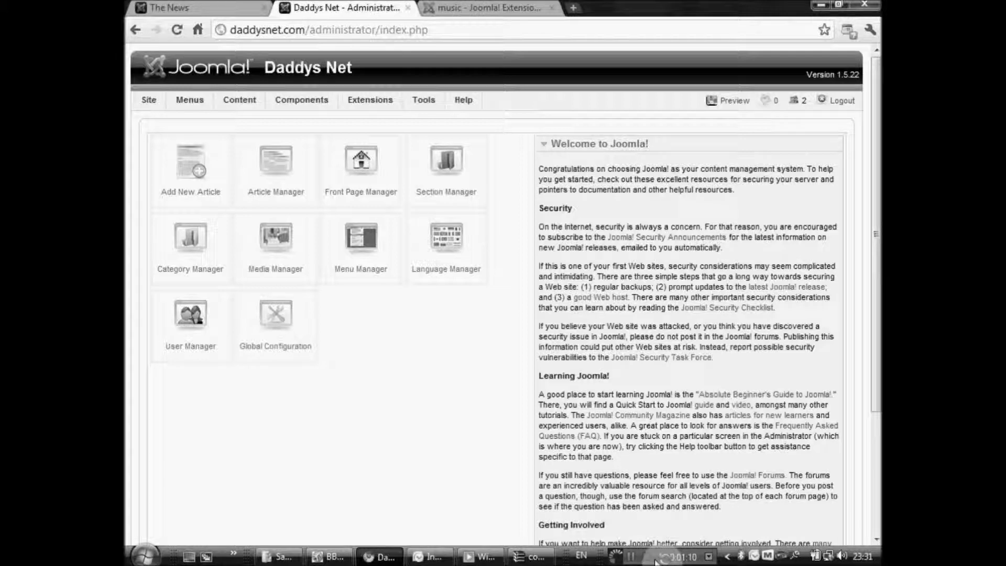
Go to the Joomla Extensions Directory at extensions.joomla.org.
left_click(460, 6)
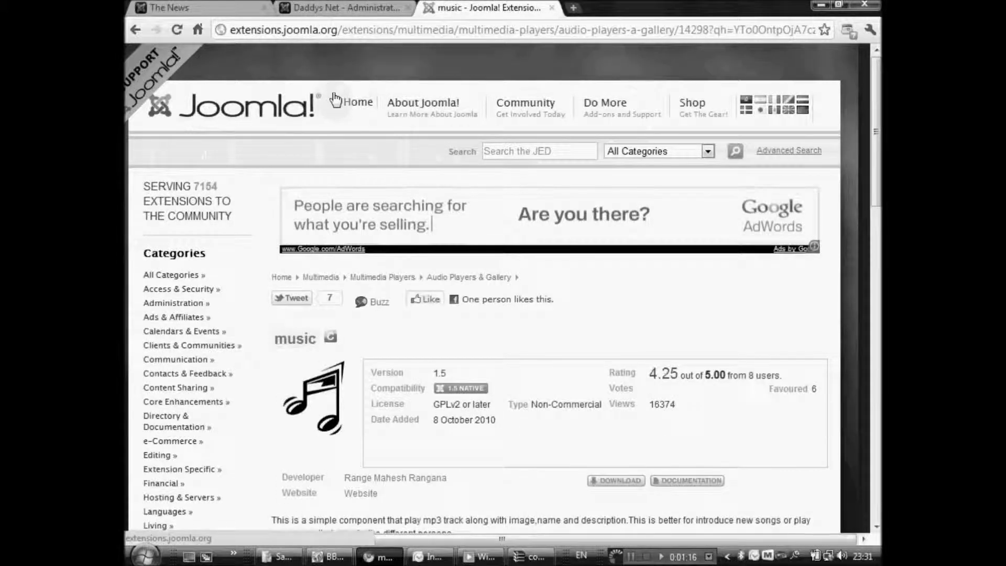
left_click(354, 103)
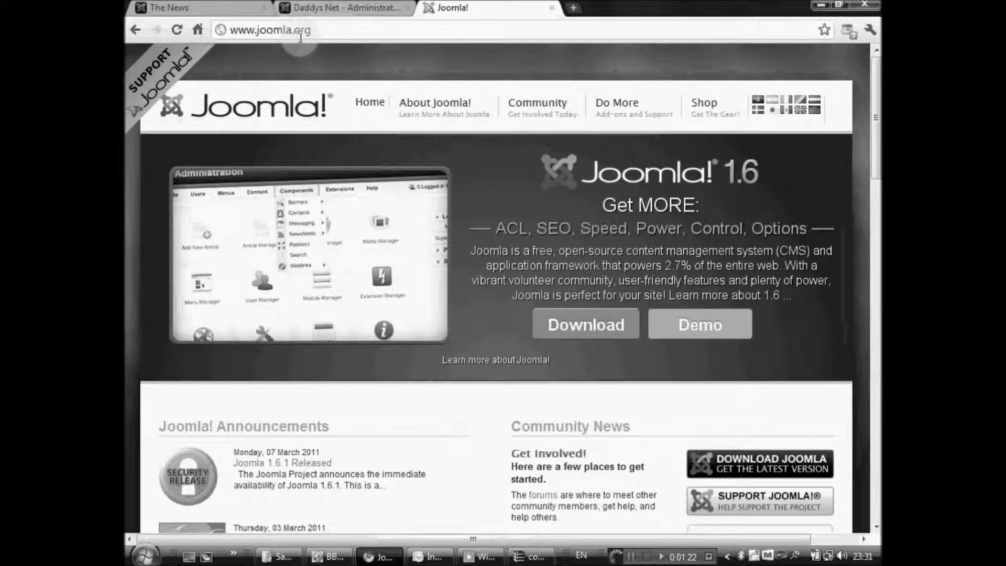
left_click(318, 30)
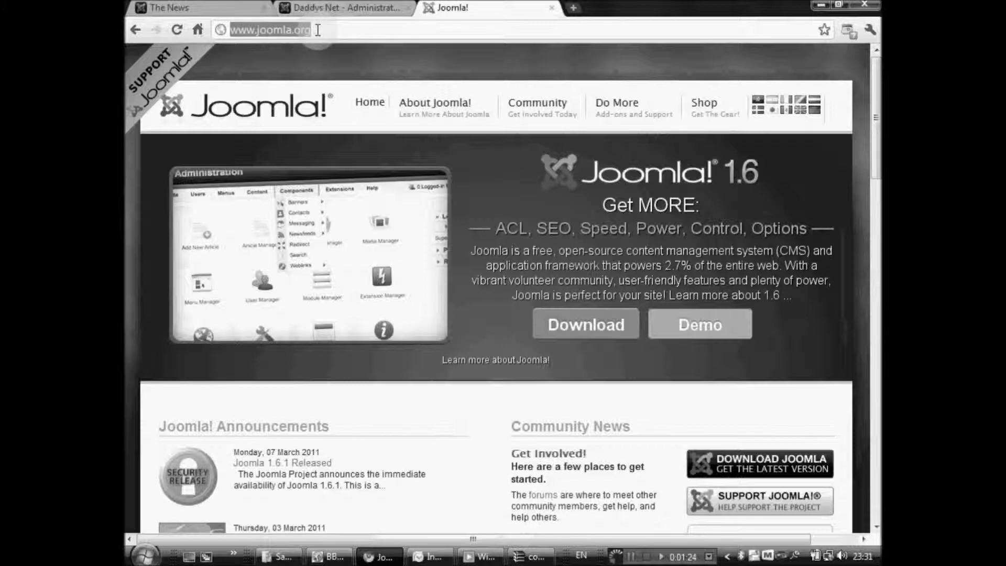
type("ex")
key("Return")
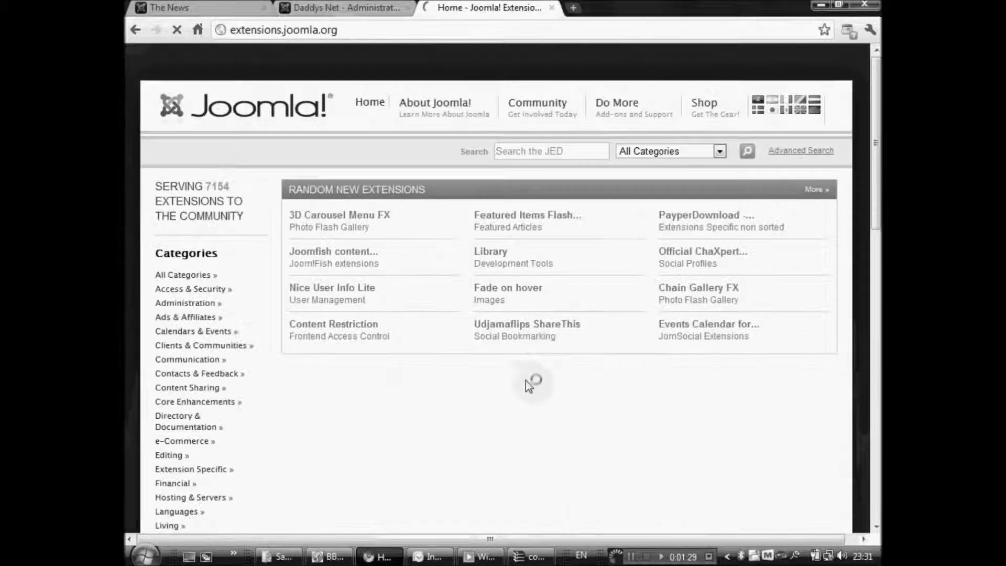
Start entering 'music' in the Search the JED box.
left_click(528, 151)
type("mus")
key("Down")
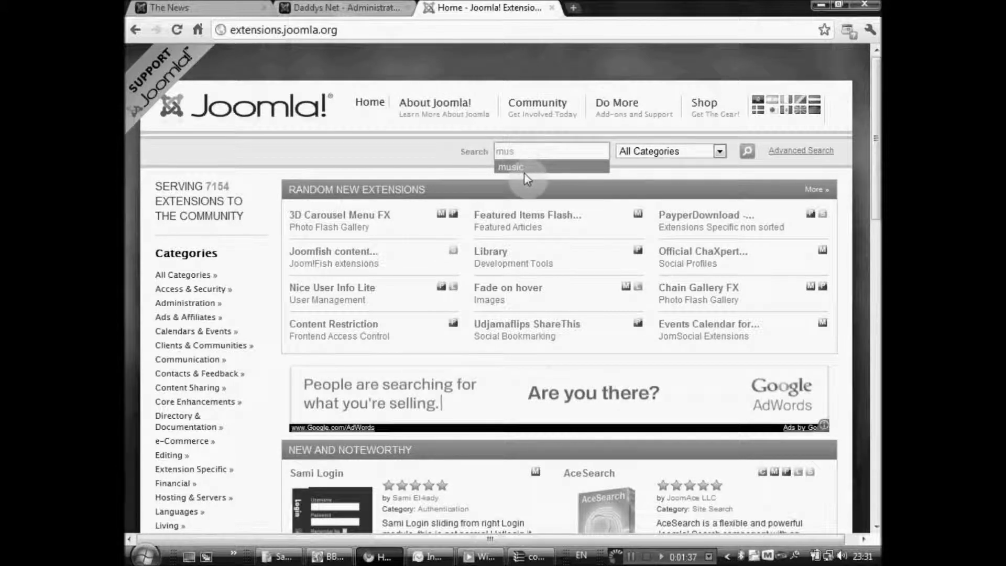
left_click(524, 173)
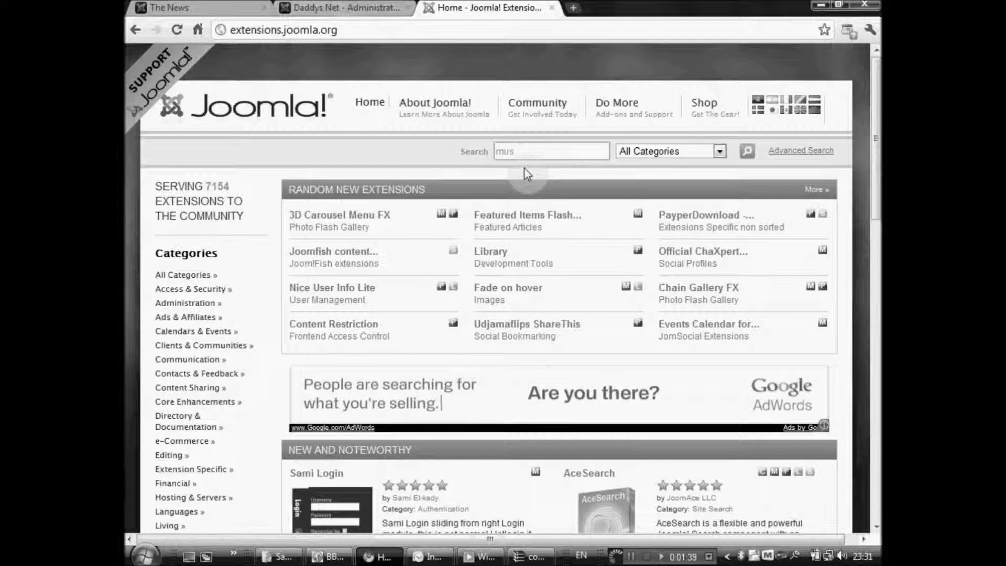
Search the directory for 'music' and open the 'music' mp3 player extension's details page.
type("ic")
left_click(525, 168)
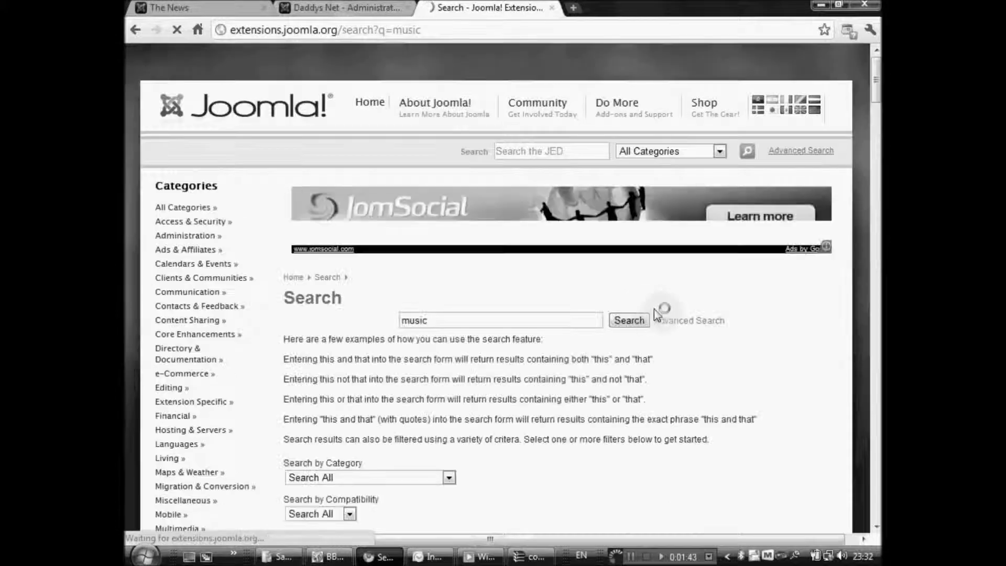
left_click(875, 82)
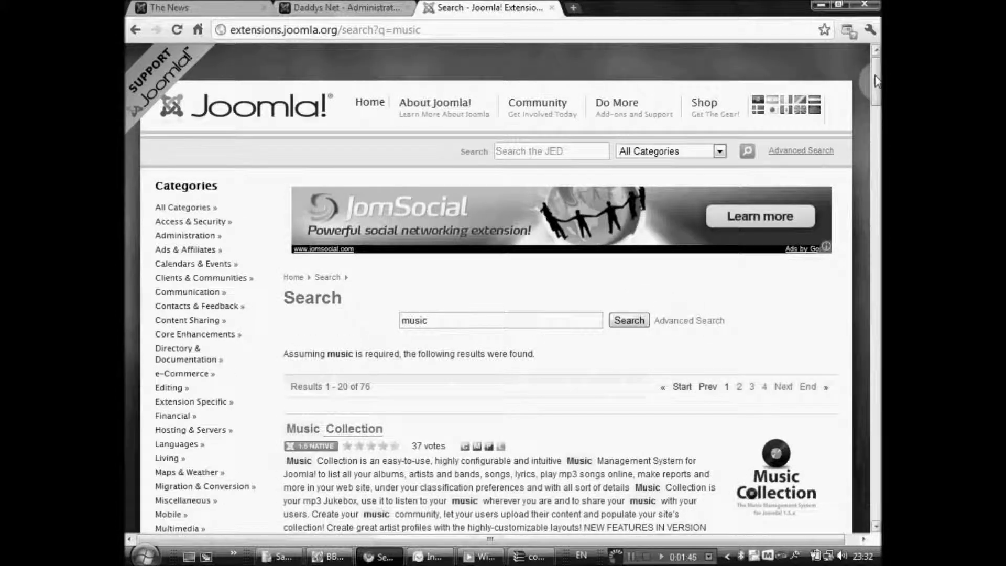
left_click_drag(876, 81, 877, 141)
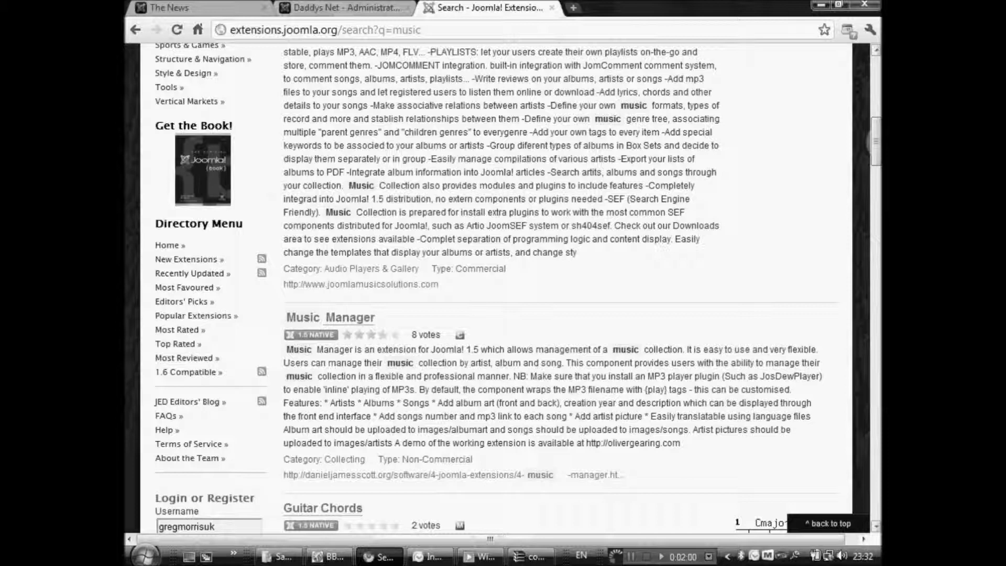
left_click_drag(877, 141, 877, 344)
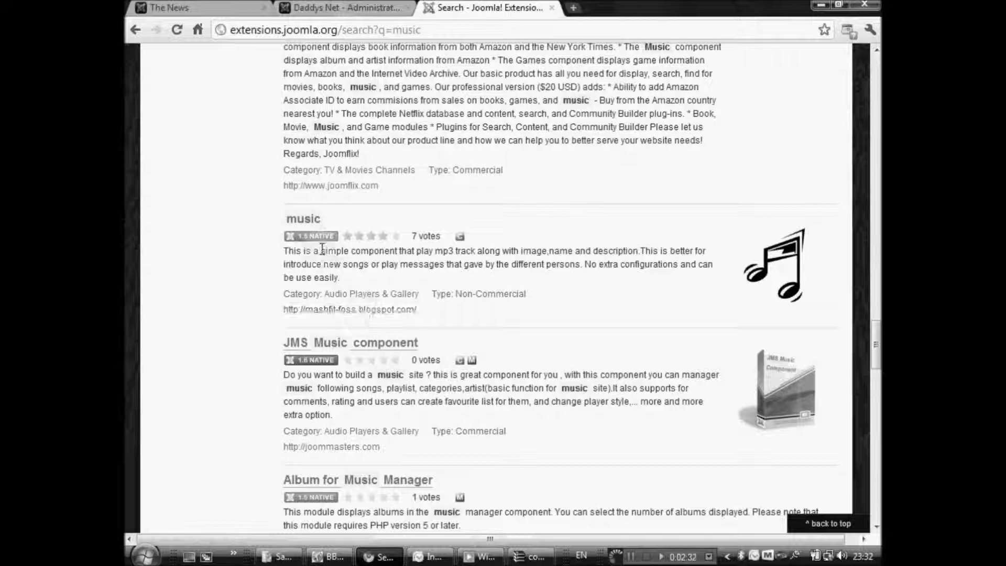
left_click(305, 225)
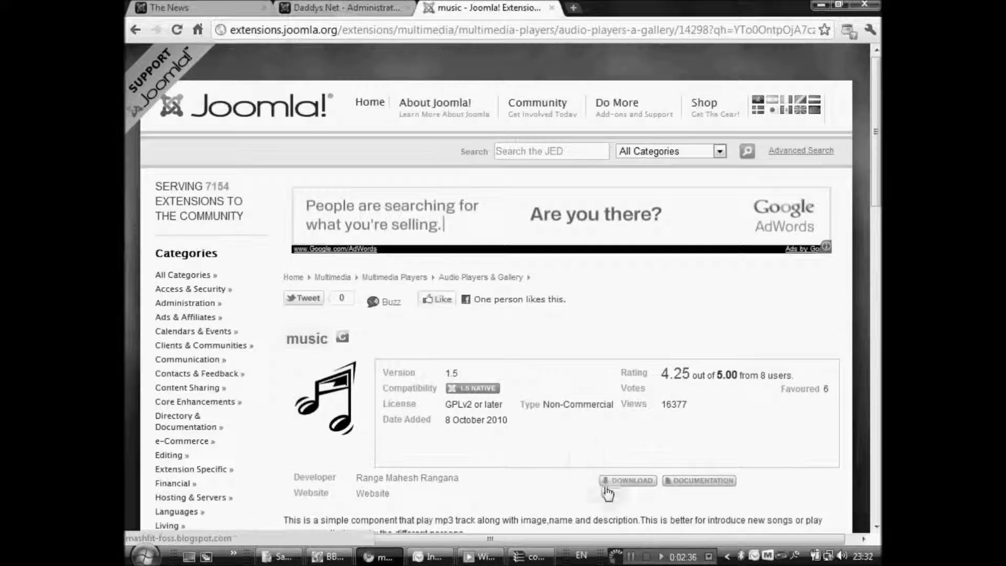
left_click(631, 486)
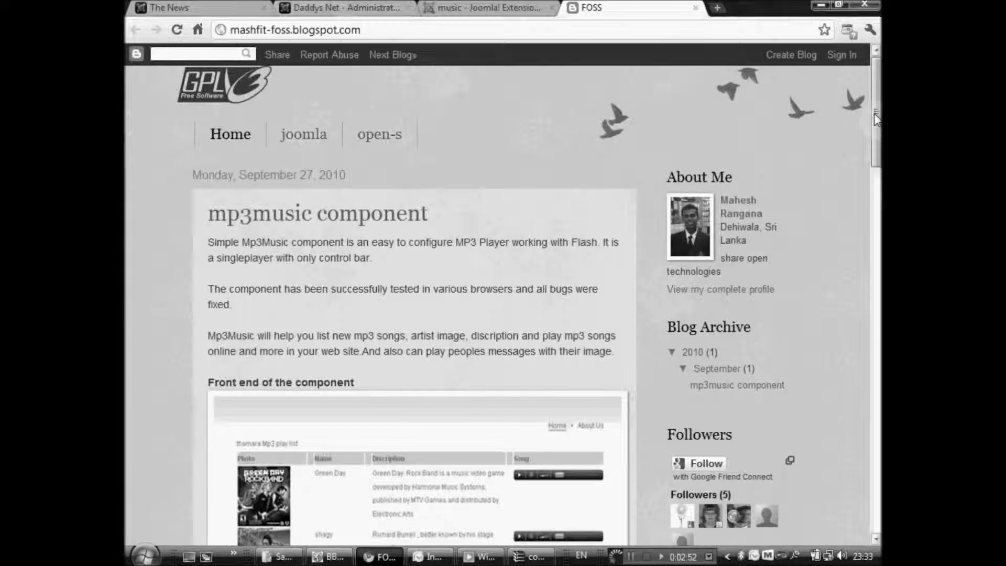
left_click_drag(876, 120, 601, 48)
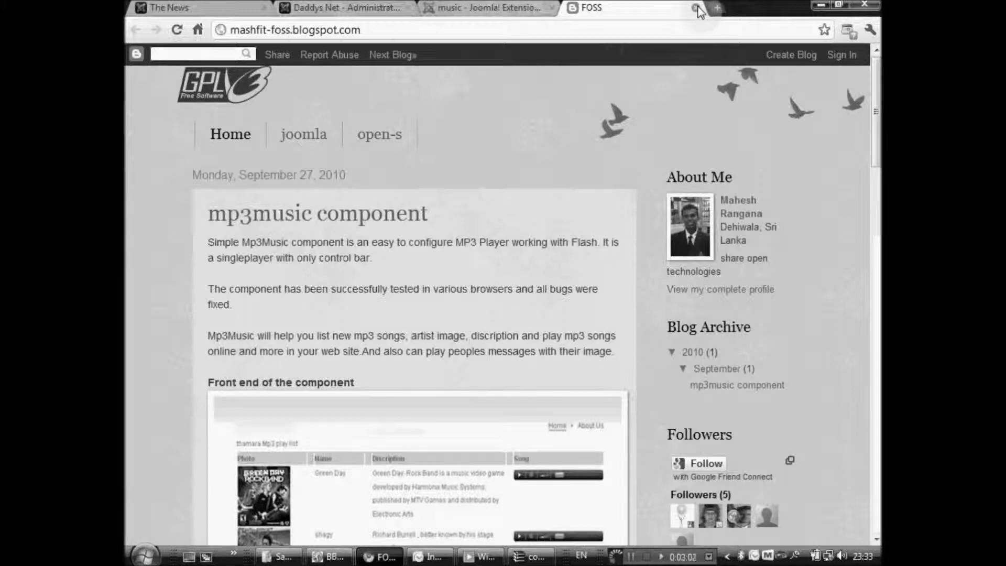
left_click(697, 9)
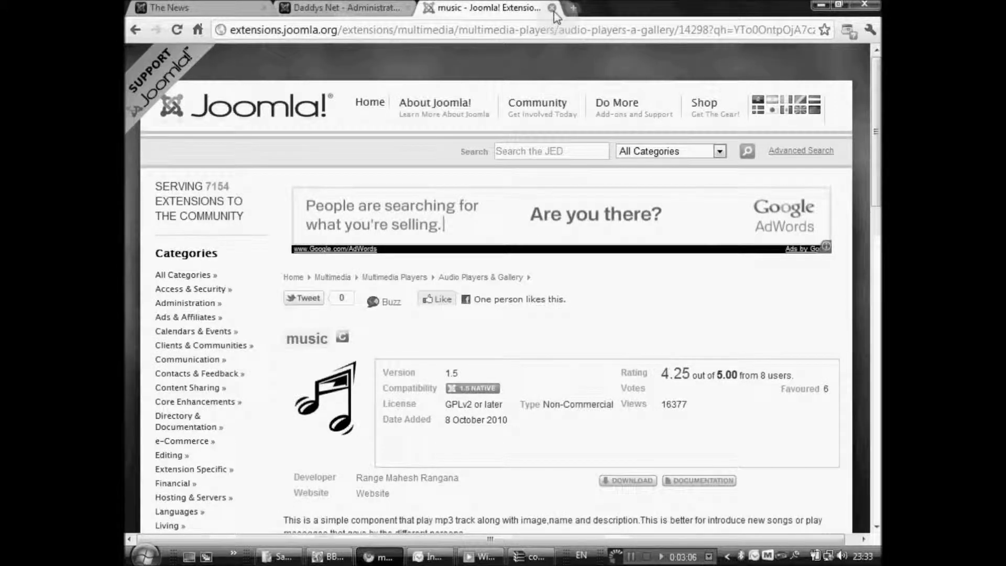
Close the JED tab, open Extensions > Install/Uninstall, and choose com_music.zip from the Desktop.
left_click(552, 8)
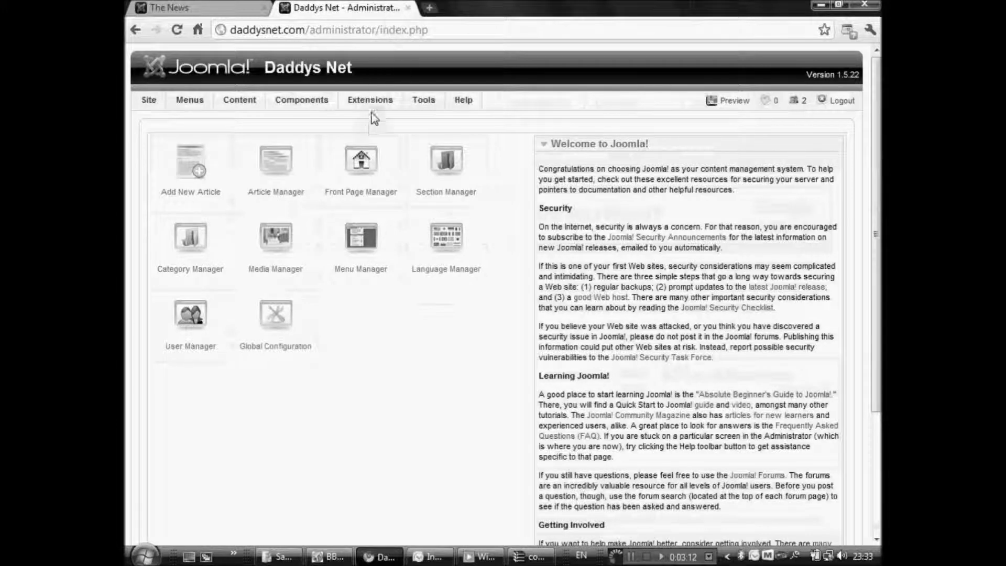
mouse_move(371, 105)
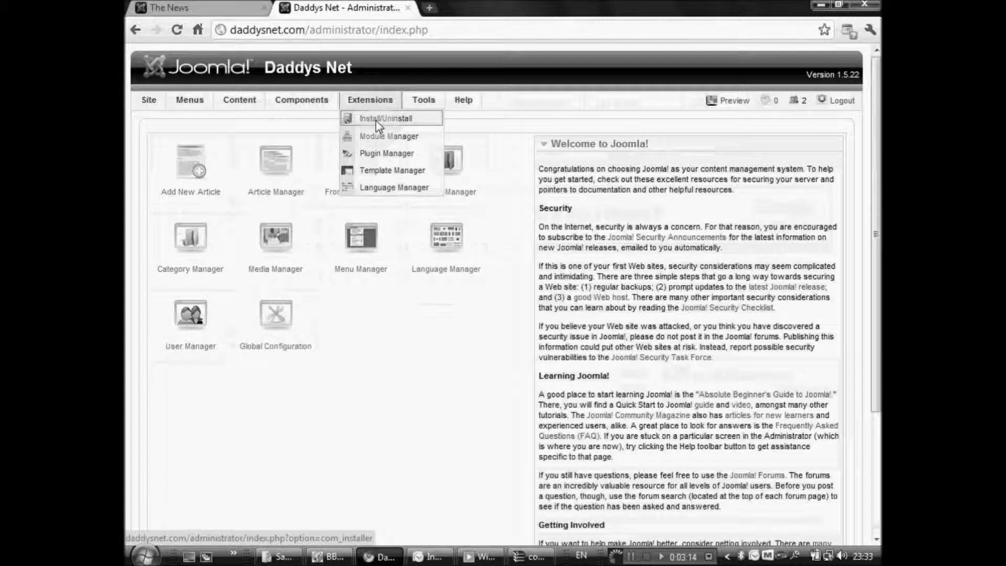
left_click(375, 121)
left_click(272, 255)
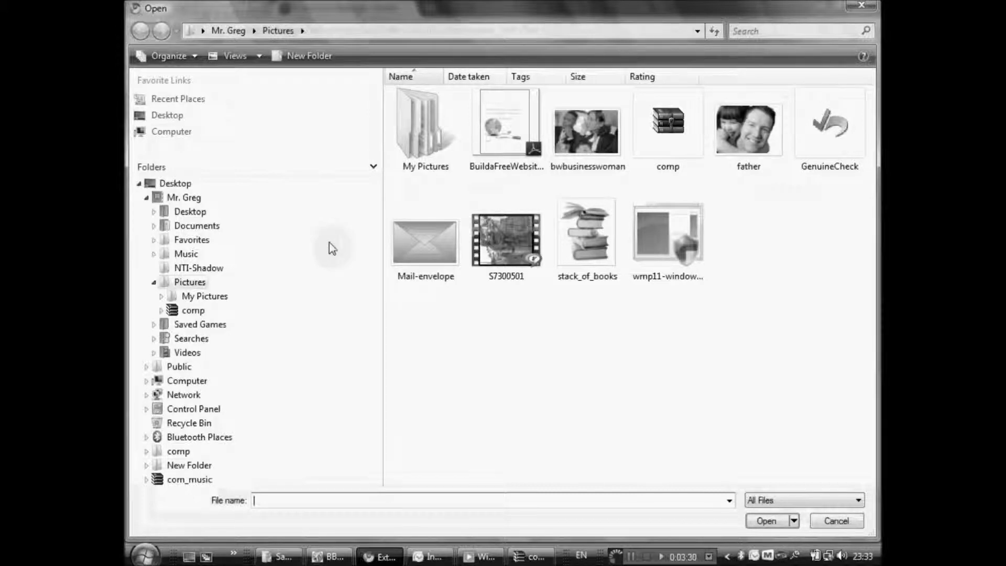
left_click(175, 184)
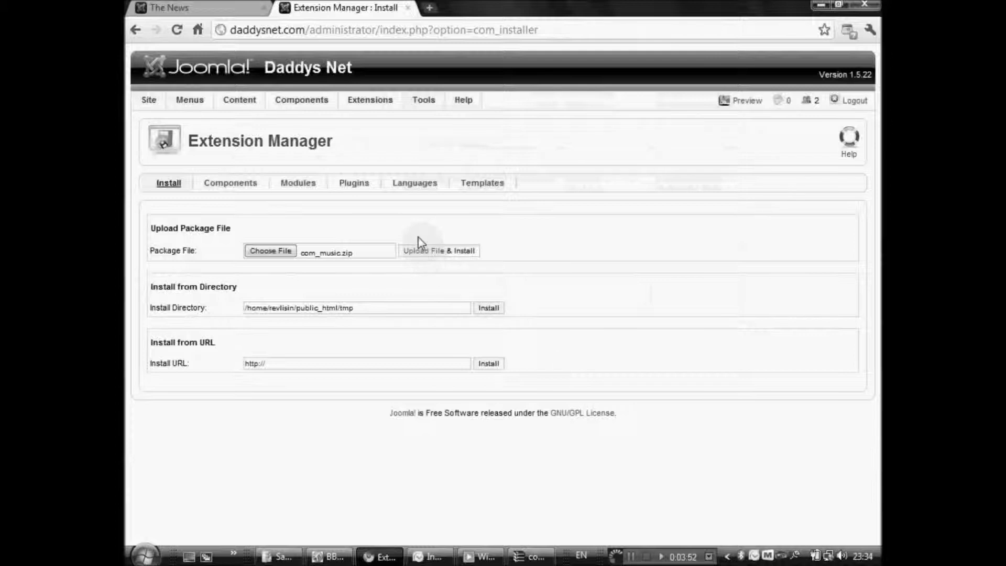
Upload and install com_music.zip, then check Components for the new Music intro entry.
left_click(433, 254)
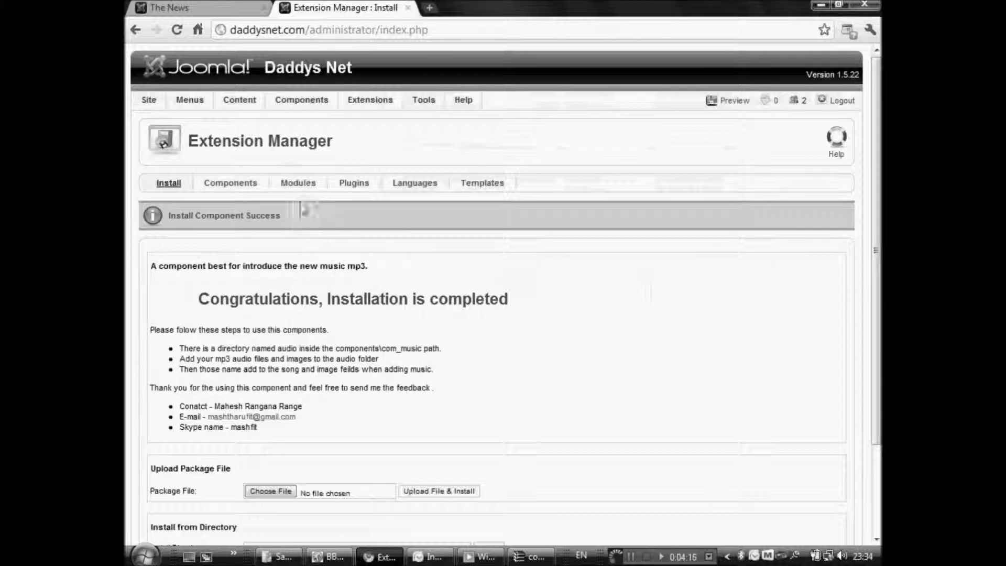
mouse_move(301, 106)
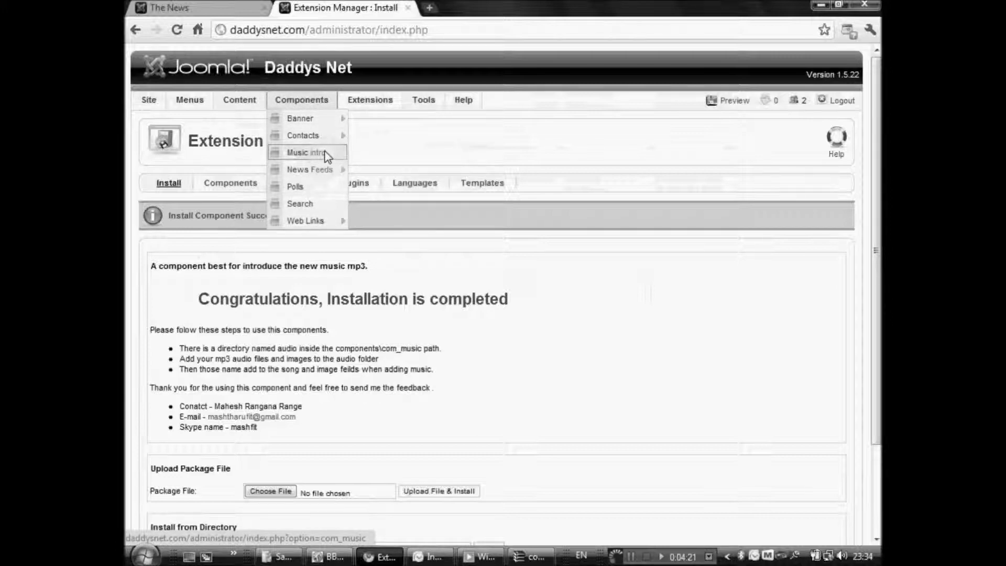
Open Components > Music intro and start a new song entry.
left_click(307, 152)
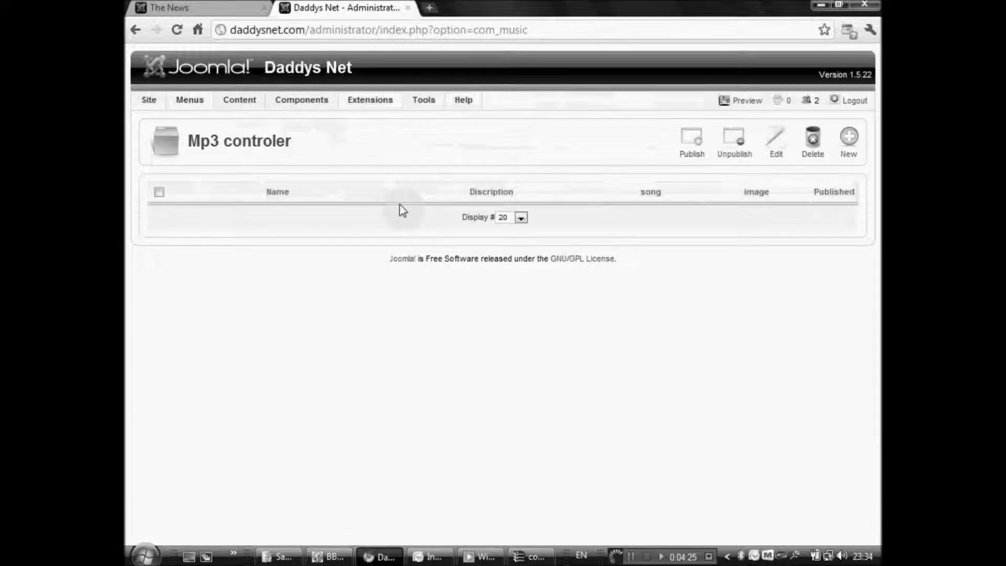
left_click(848, 146)
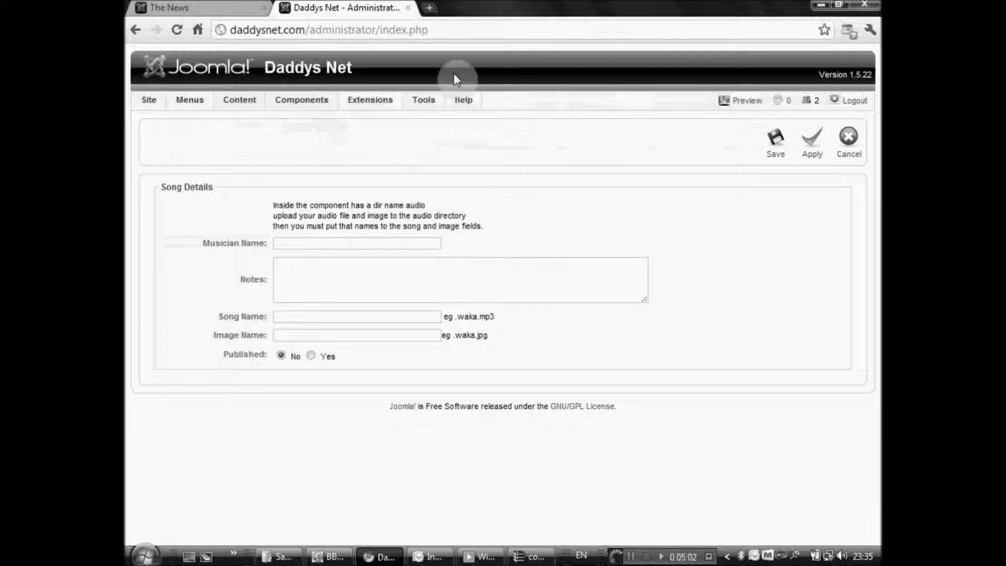
Open daddysnet.com's cPanel in a new browser tab.
left_click(434, 11)
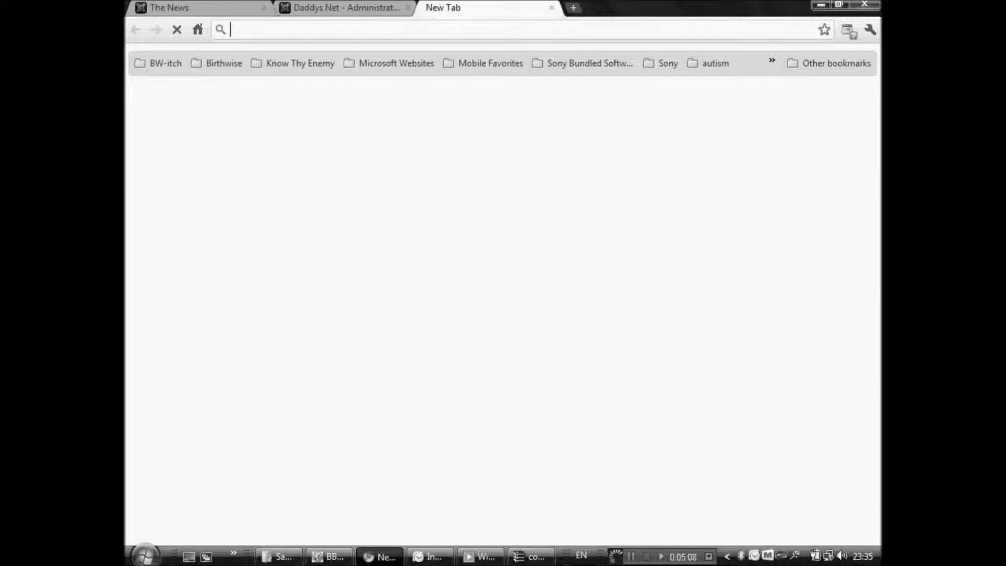
type("dady")
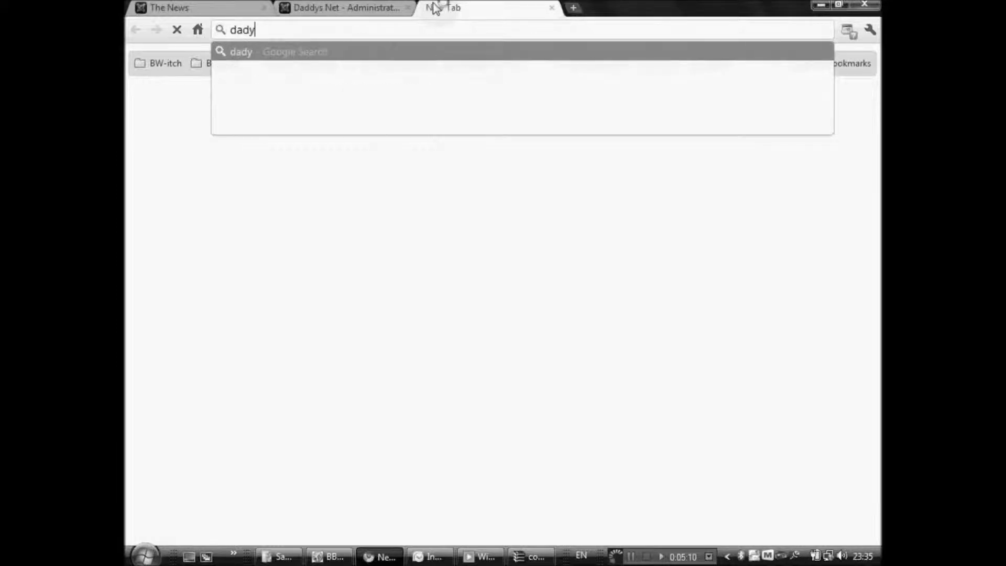
key("Down")
key("Return")
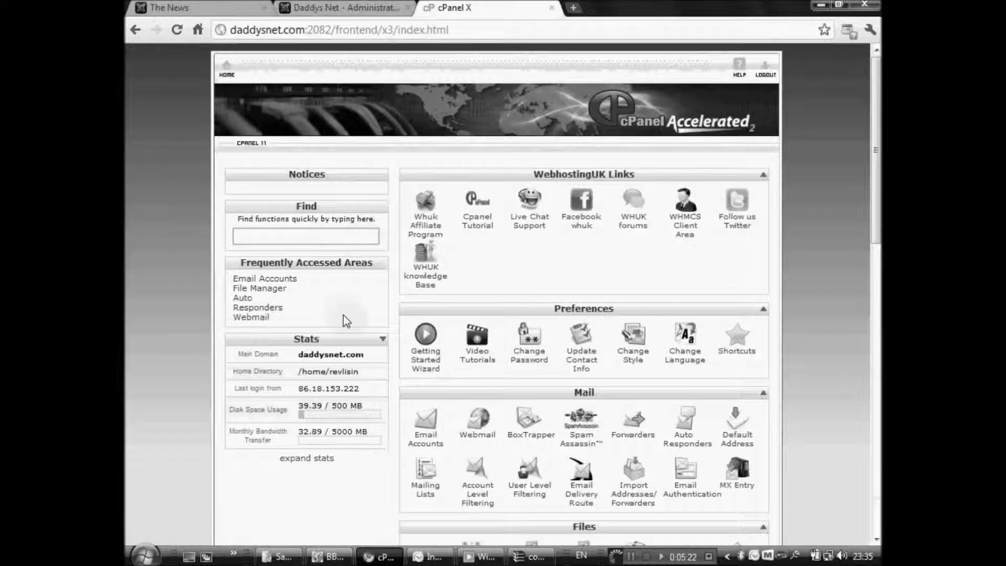
Open File Manager from the Files section, keeping Web Root as the starting folder.
left_click(315, 235)
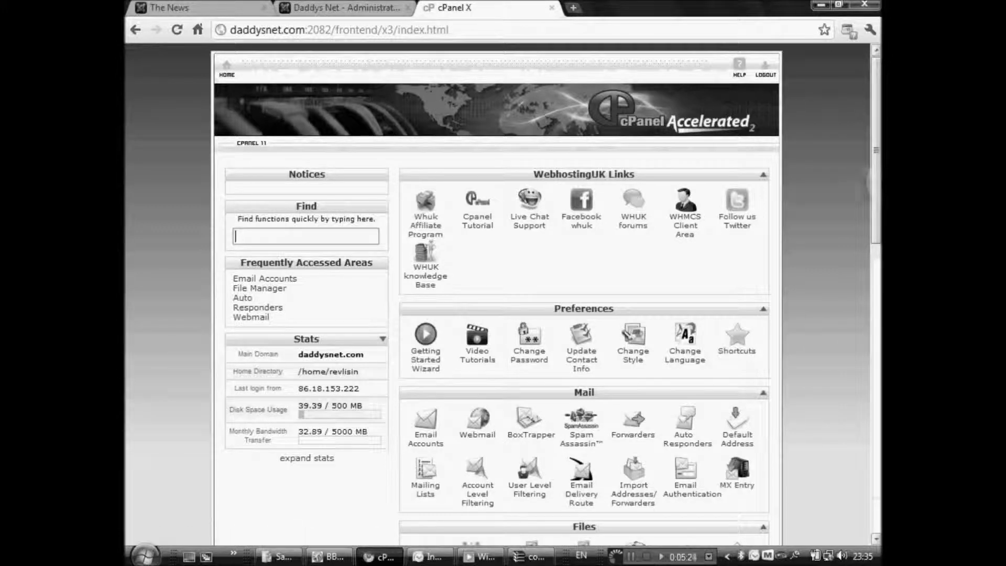
left_click_drag(876, 157, 875, 244)
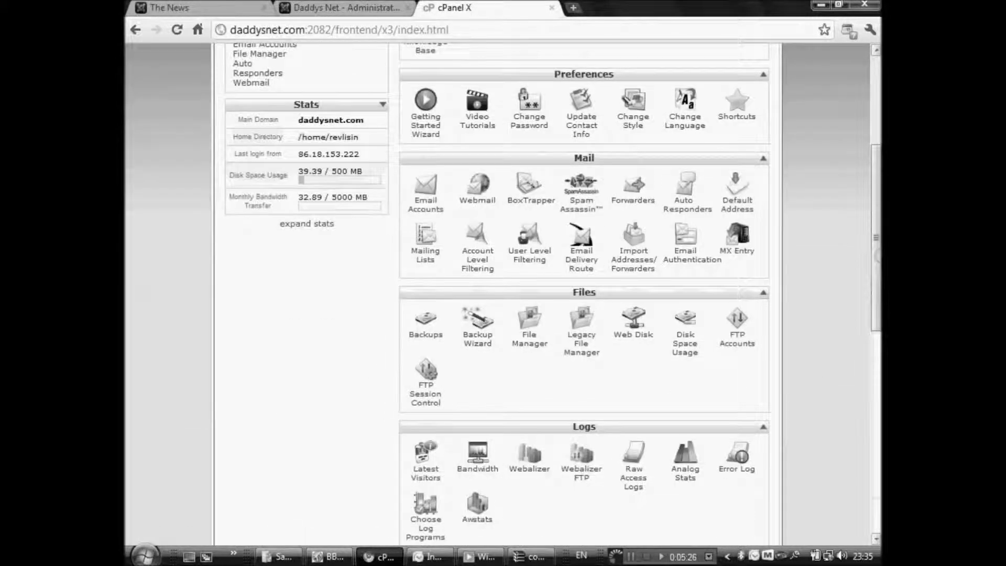
left_click(539, 348)
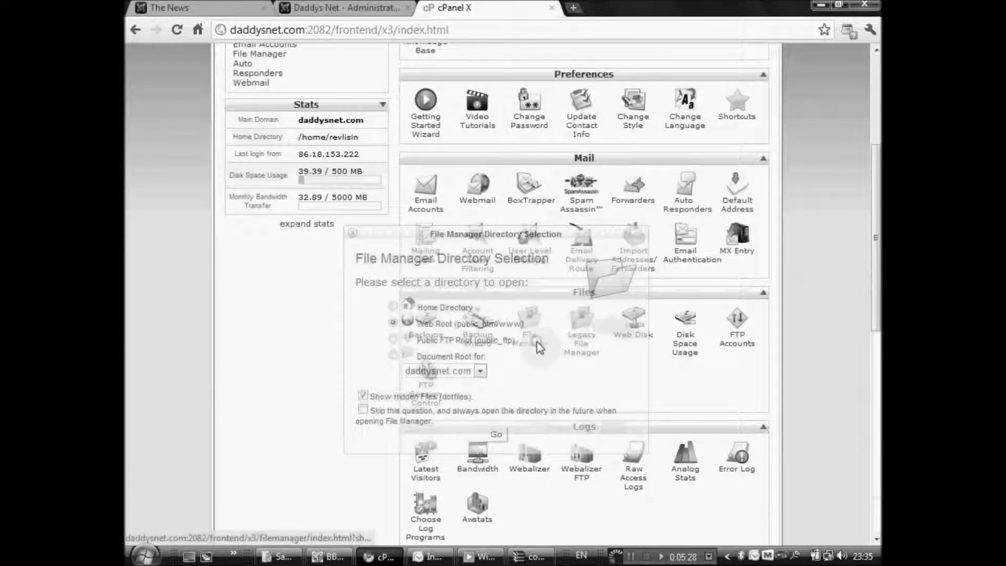
Navigate to components/com_music/audio in File Manager and open the Upload page there.
left_click(497, 436)
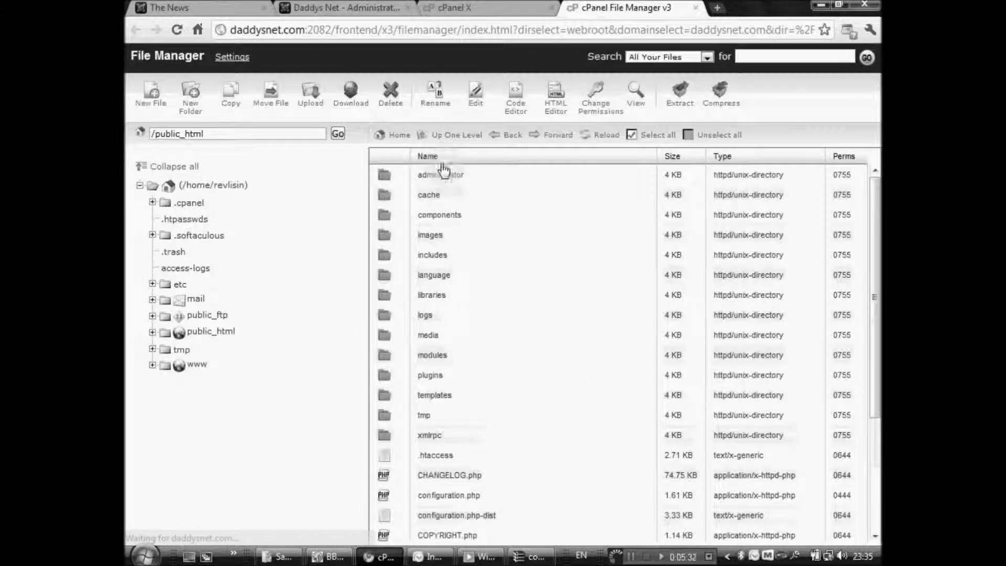
left_click(386, 220)
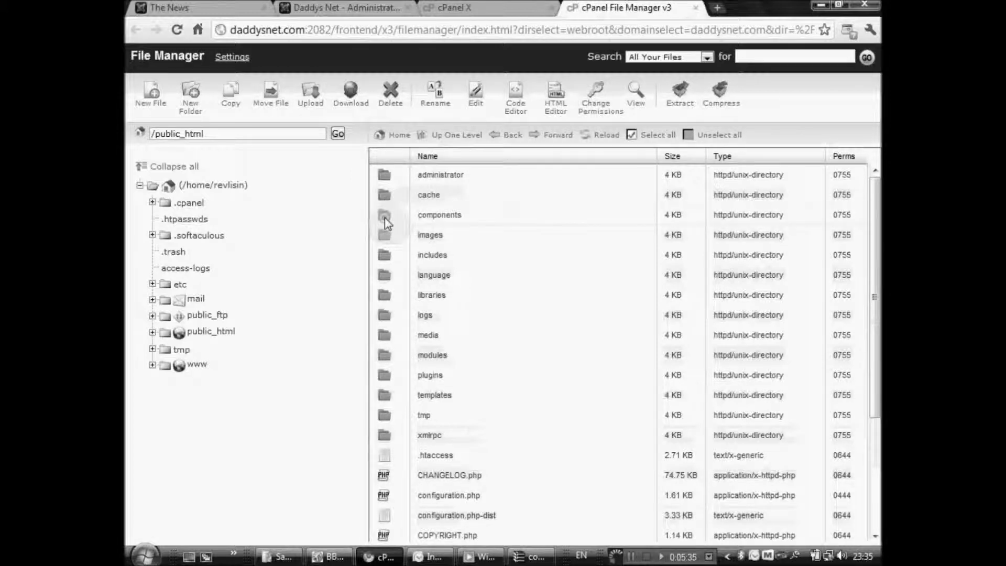
double_click(386, 220)
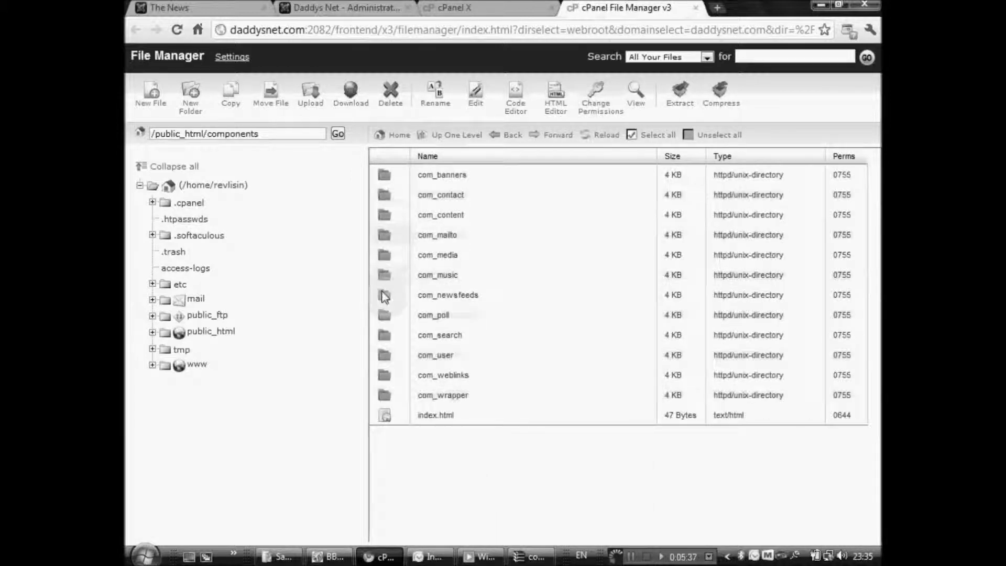
double_click(386, 275)
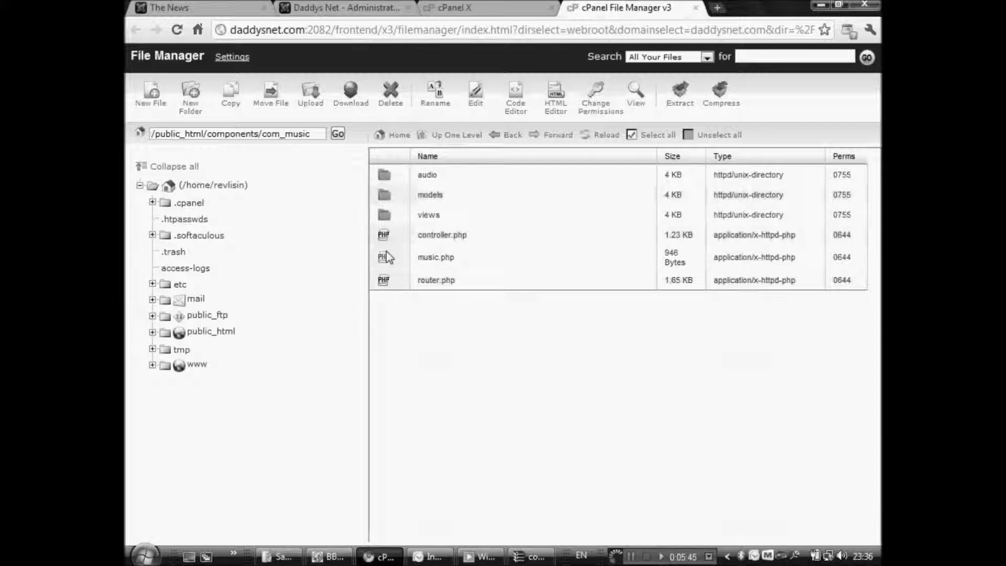
double_click(383, 181)
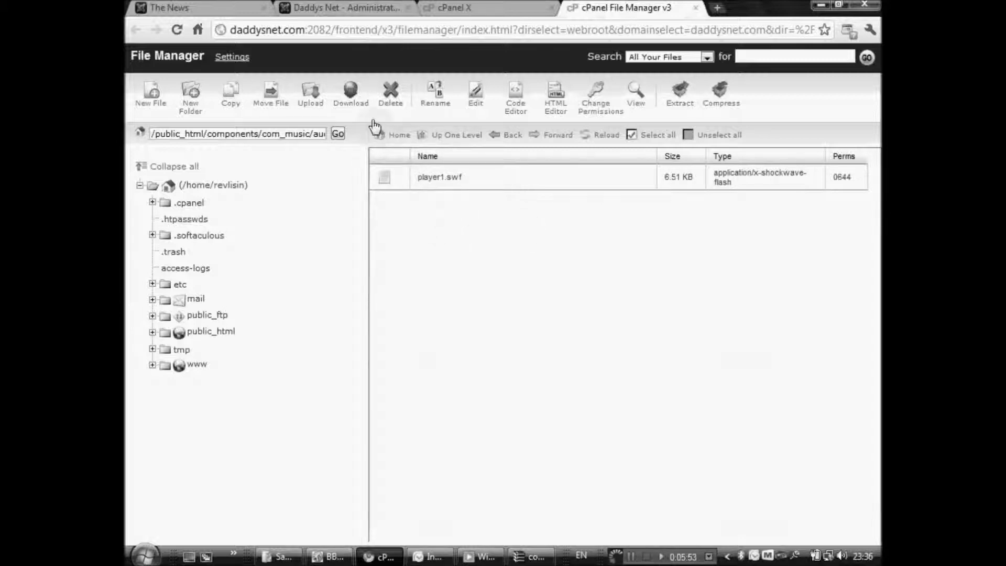
left_click(310, 92)
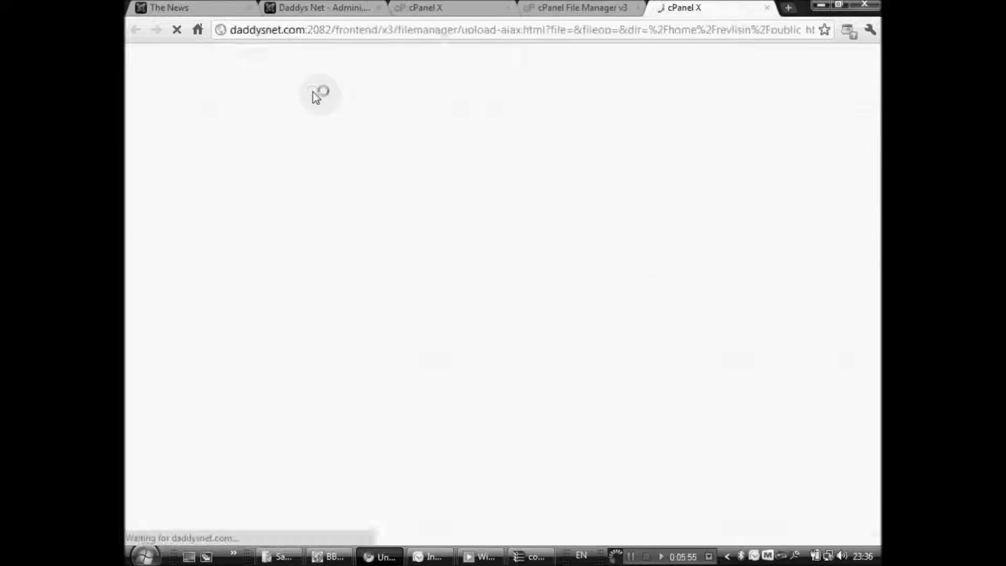
Upload the two song MP3s, Maxwell.mp3 and rs.mp3, from the Desktop into the audio folder.
left_click(179, 146)
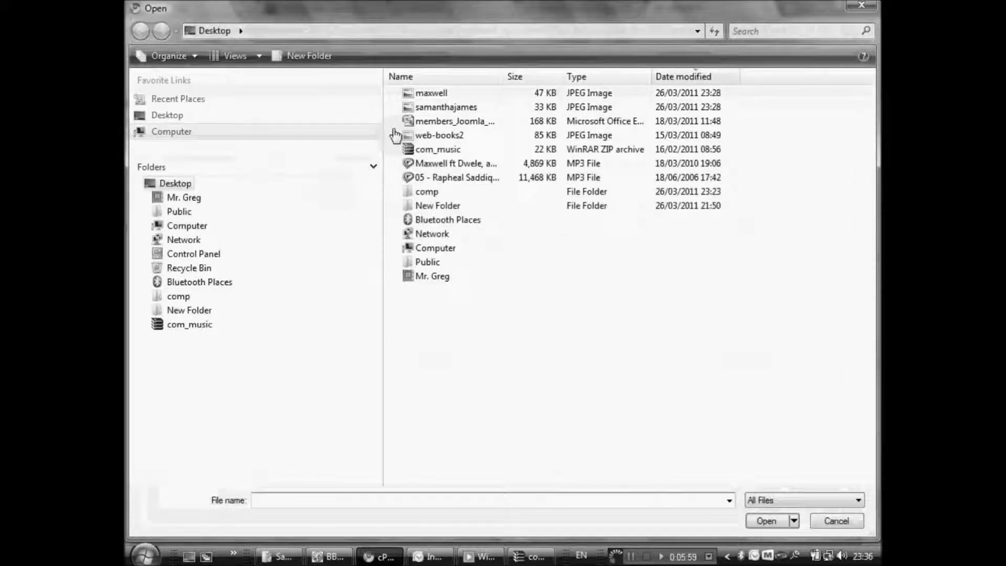
left_click(455, 164)
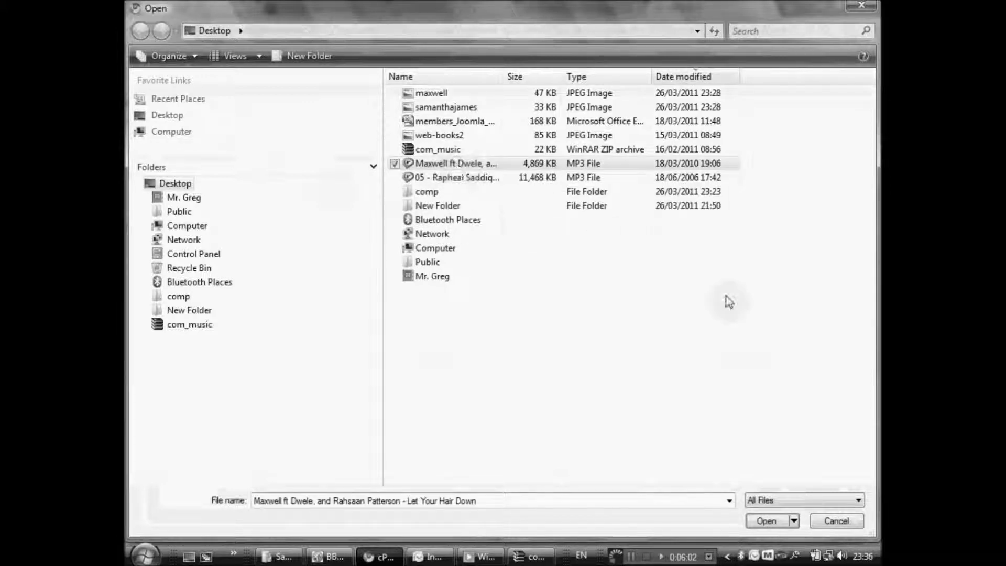
left_click(776, 522)
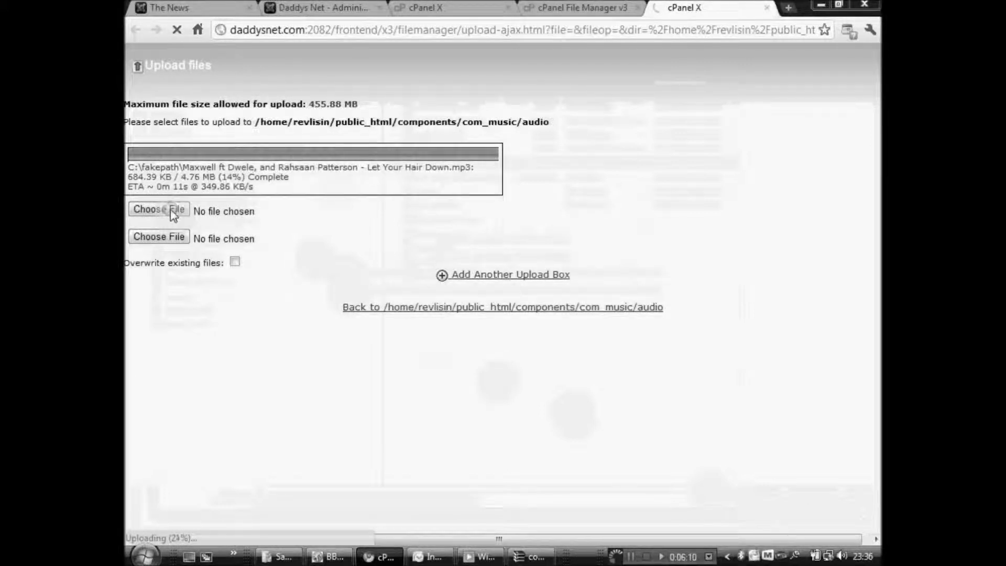
left_click(171, 210)
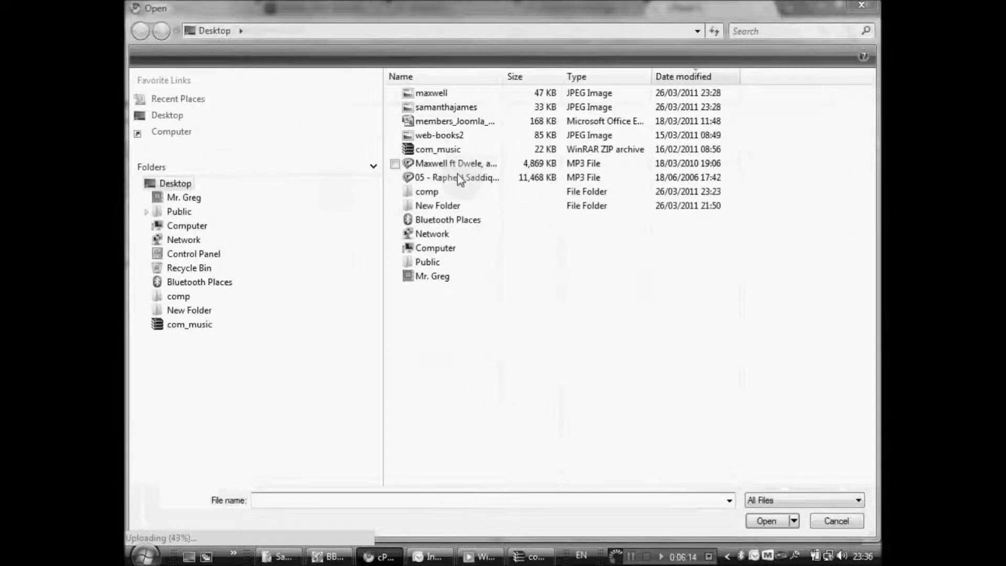
left_click(460, 178)
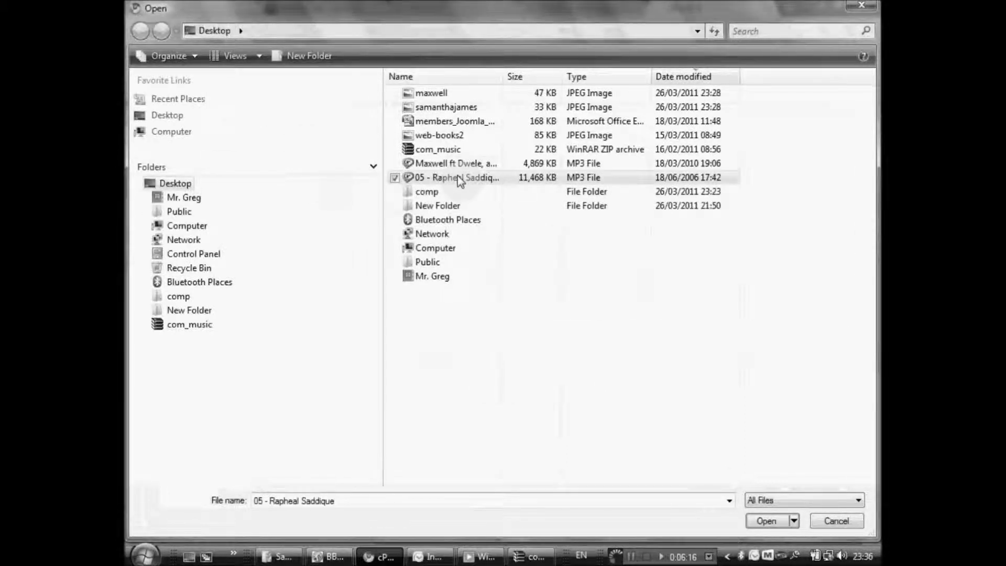
left_click(775, 520)
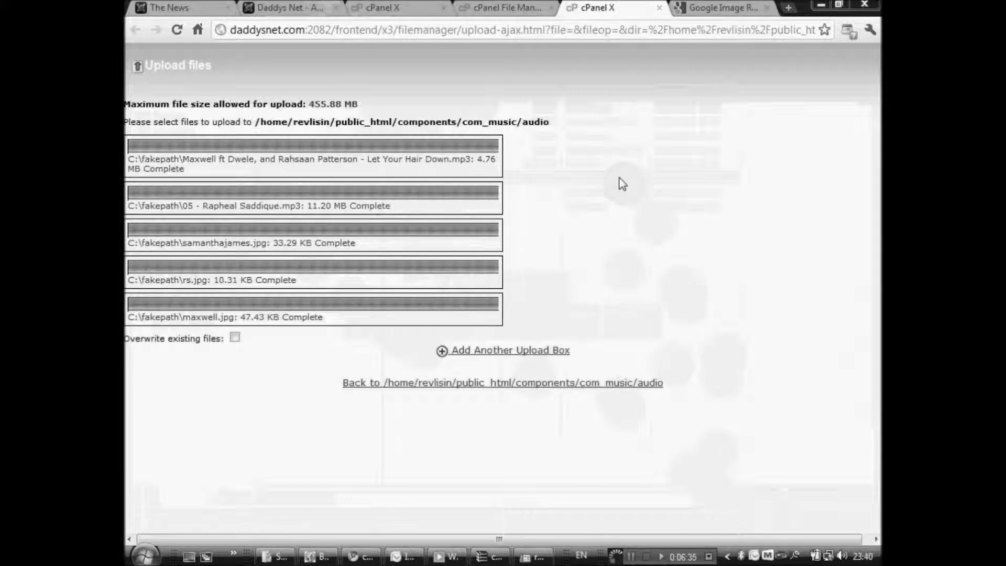
left_click(511, 8)
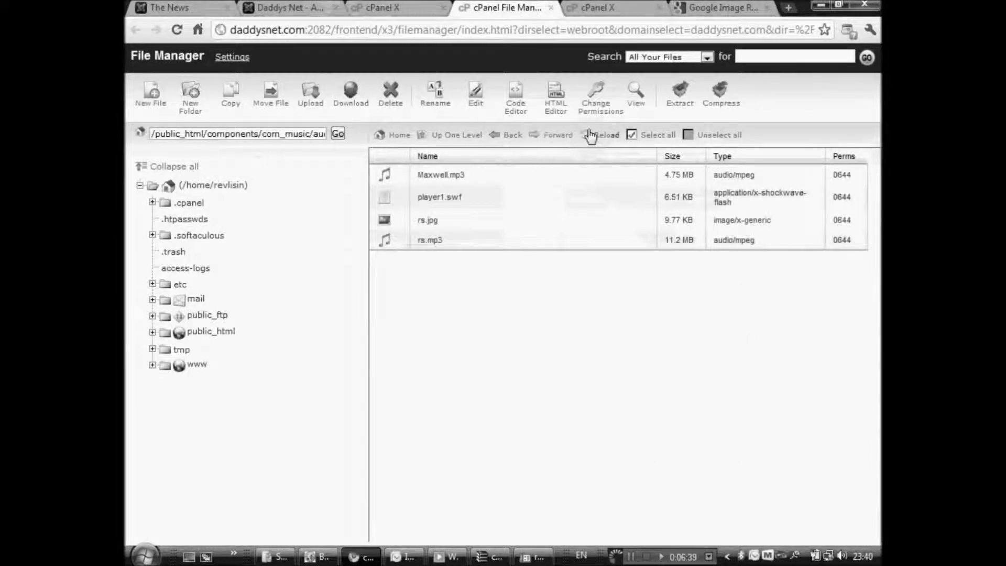
Reload the audio folder and rename Maxwell.mp3 to maxwell.mp3.
left_click(600, 133)
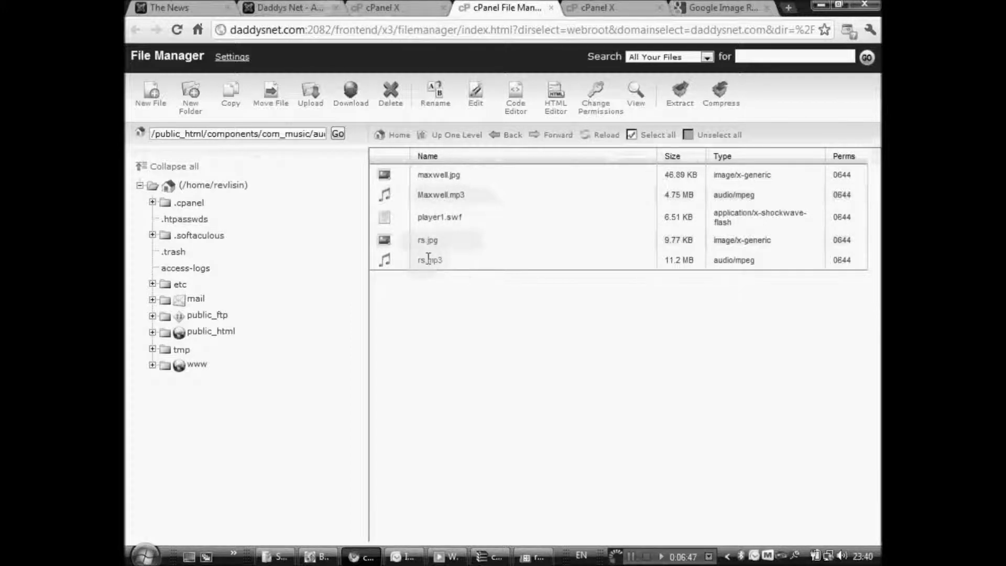
right_click(444, 194)
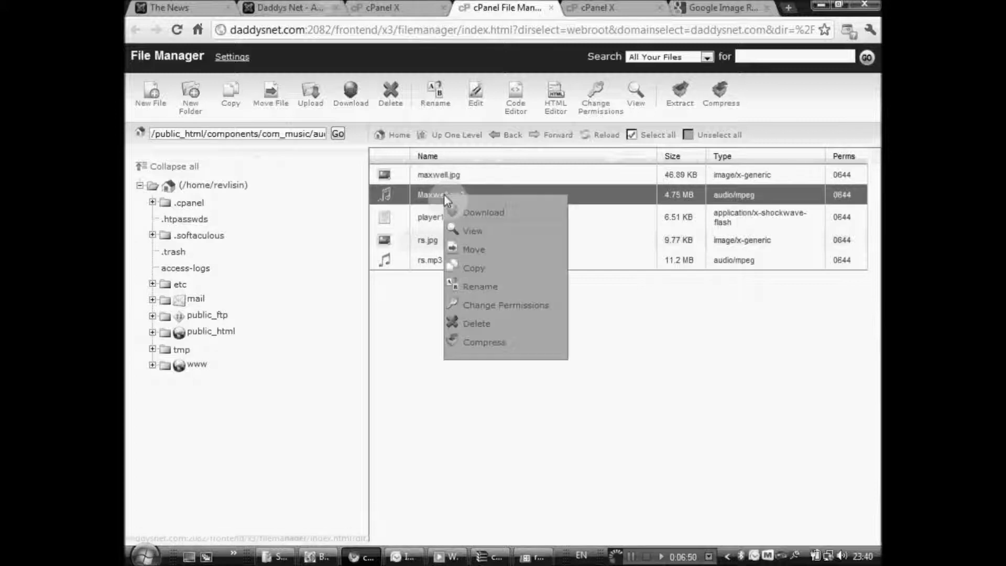
left_click(490, 286)
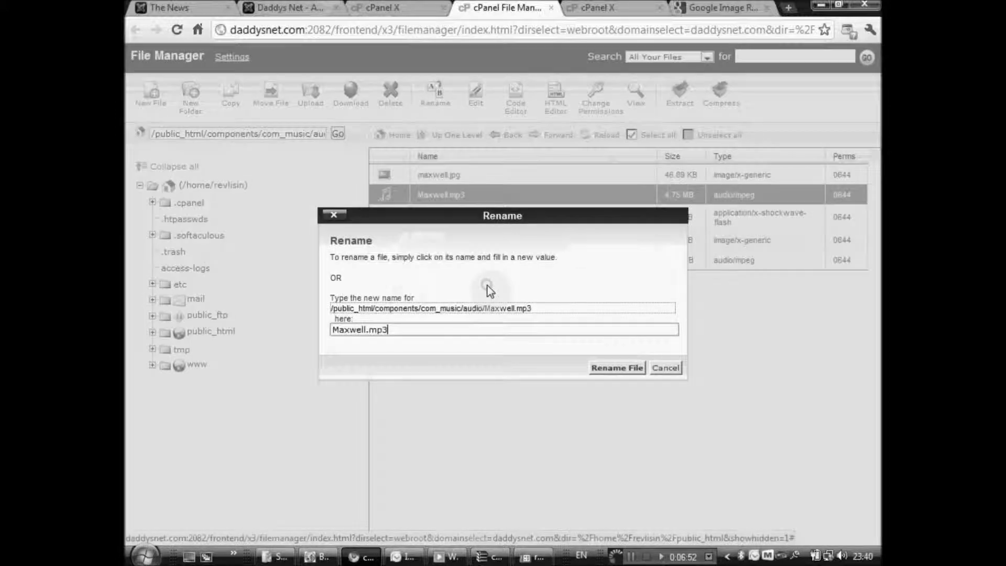
left_click(339, 330)
key("BackSpace")
type("m")
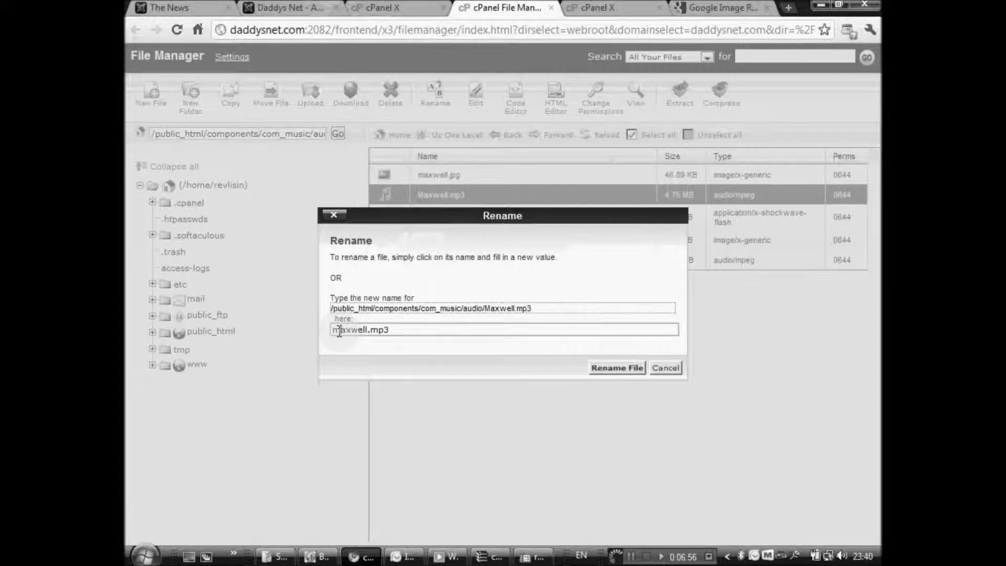
left_click(616, 368)
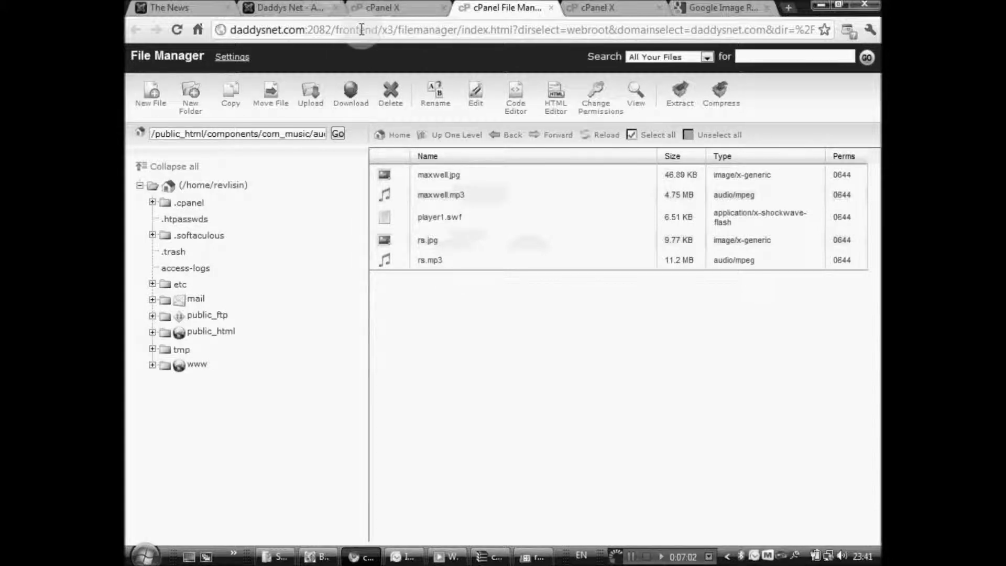
Enter the musician's name and the notes 'He is a good singer' on the Song Details form.
left_click(266, 6)
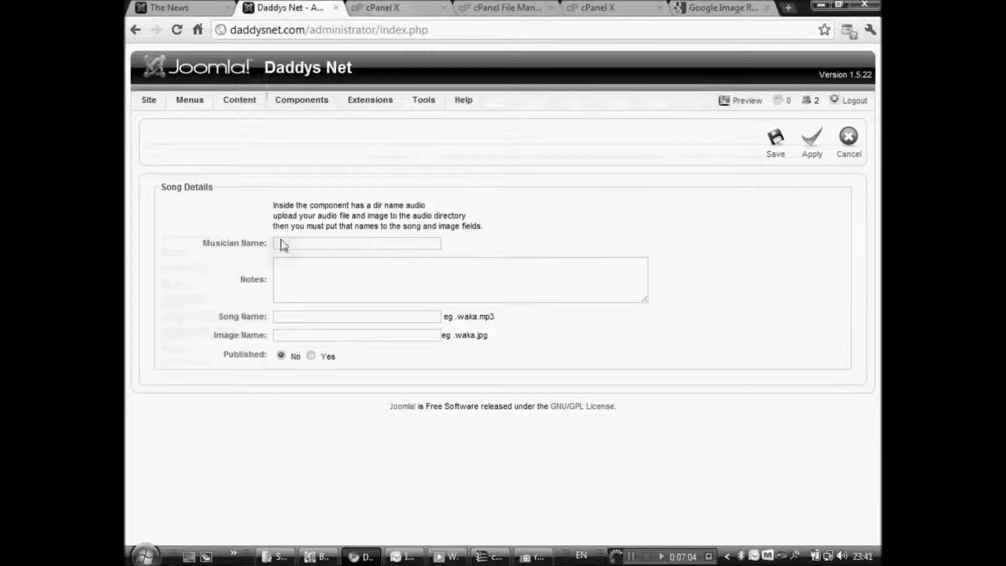
left_click(317, 241)
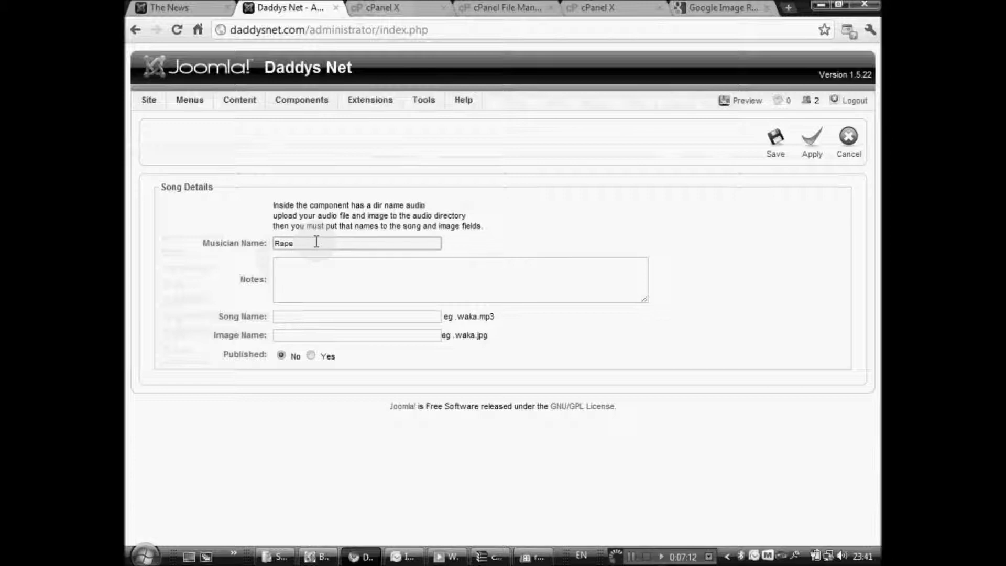
key("Tab")
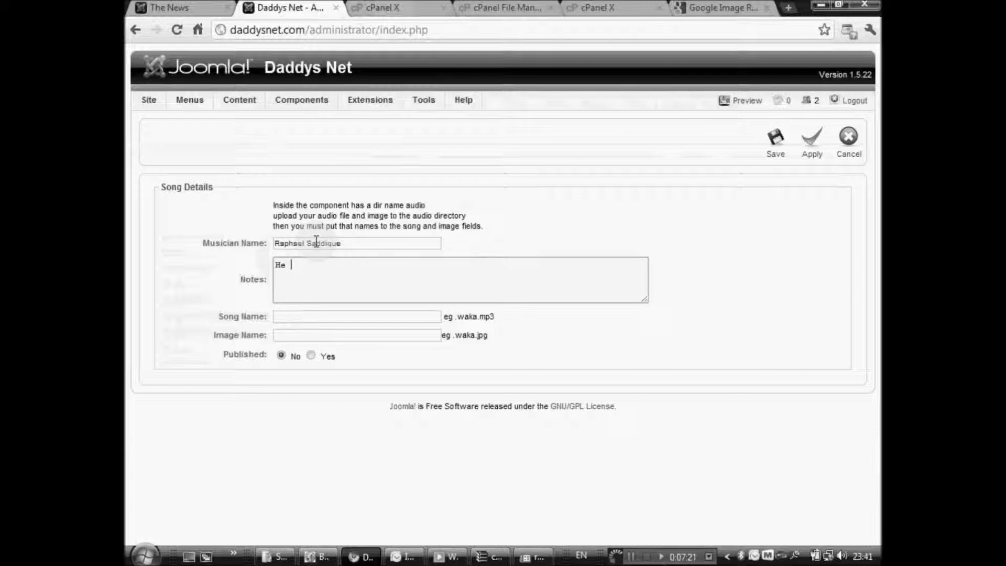
type("He is a good singer")
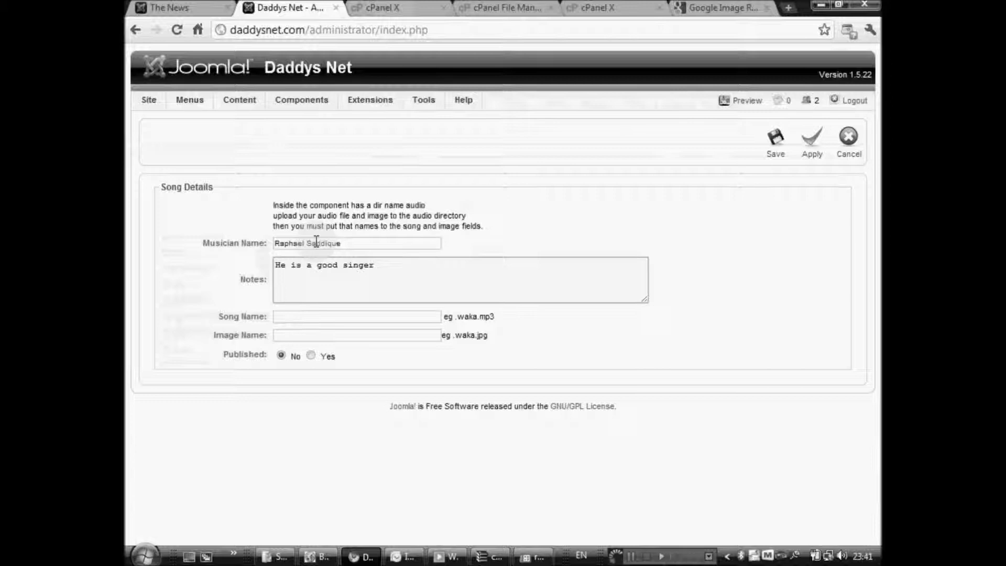
Set song rs.mp3 and image rs.jpg, mark it Published, and save.
left_click(322, 315)
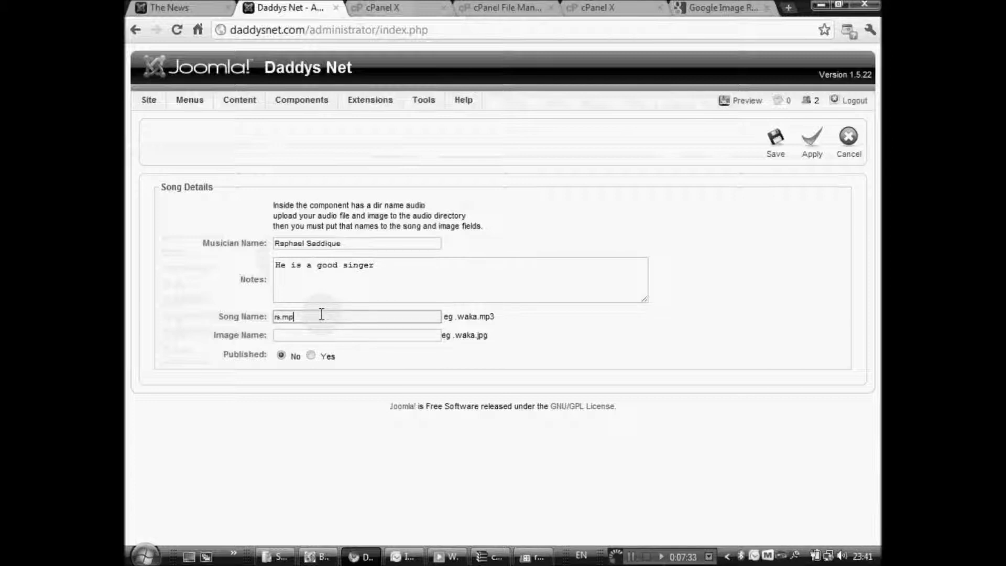
left_click(320, 336)
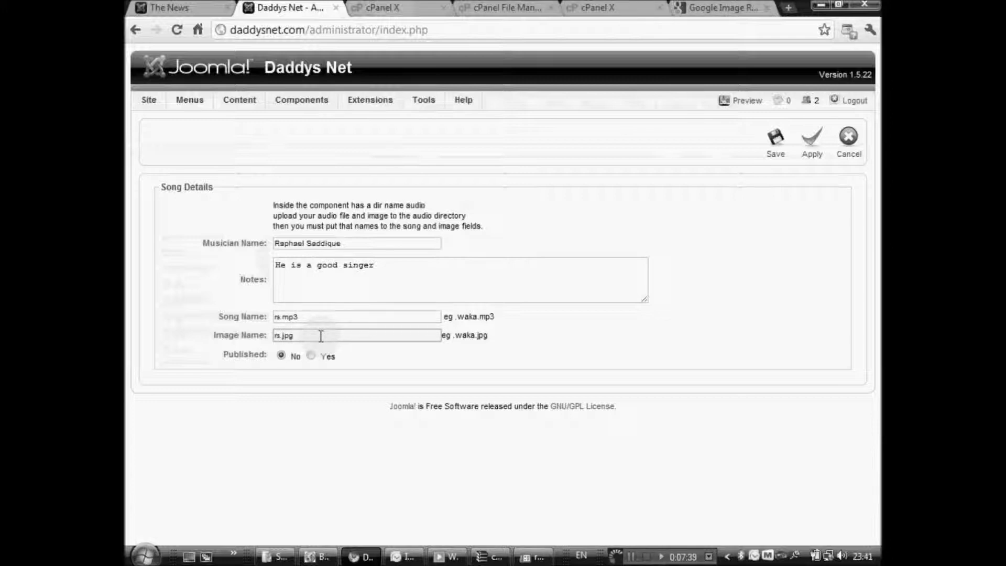
left_click(313, 356)
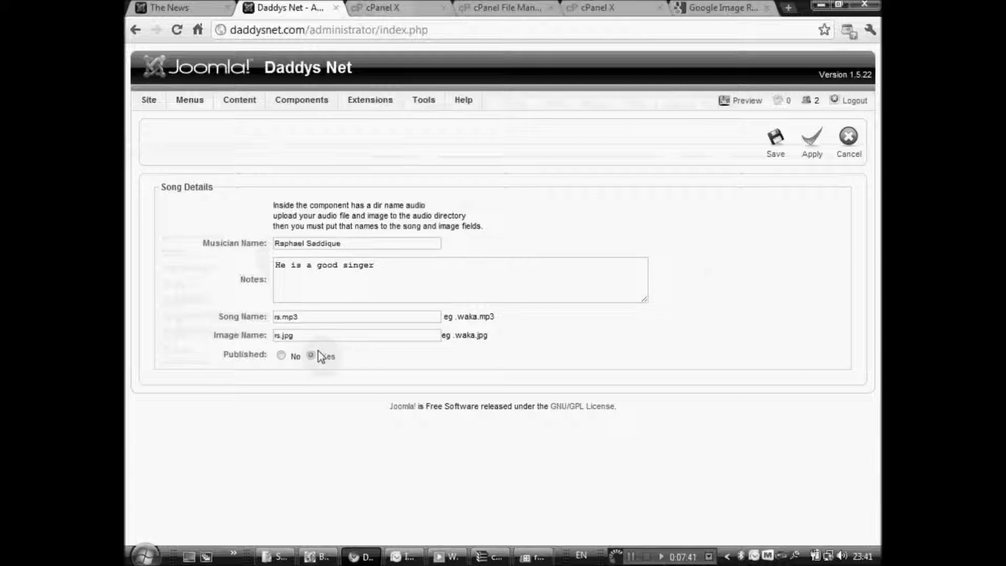
left_click(780, 158)
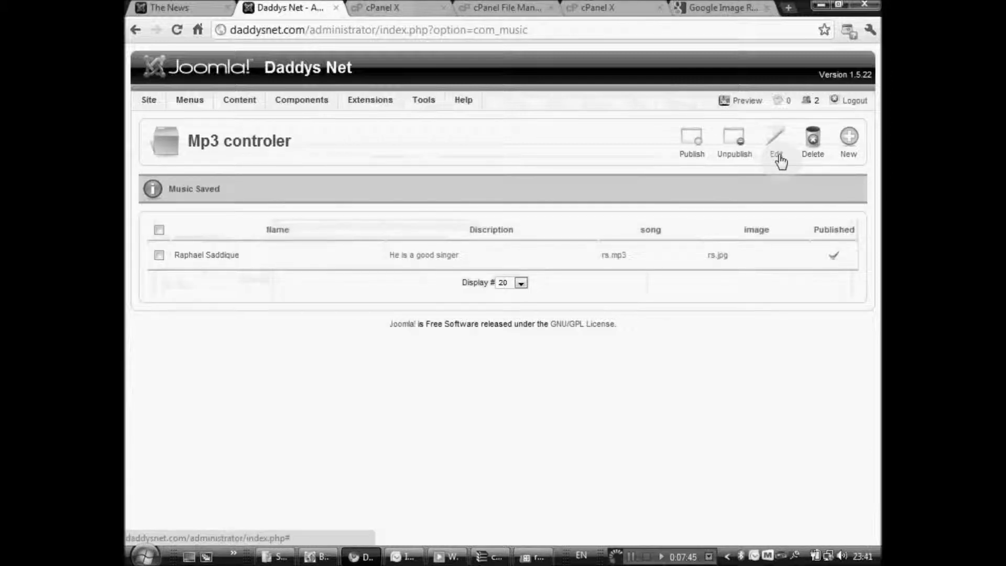
Dismiss the nothing-selected publish warning and start a new song entry.
left_click(696, 152)
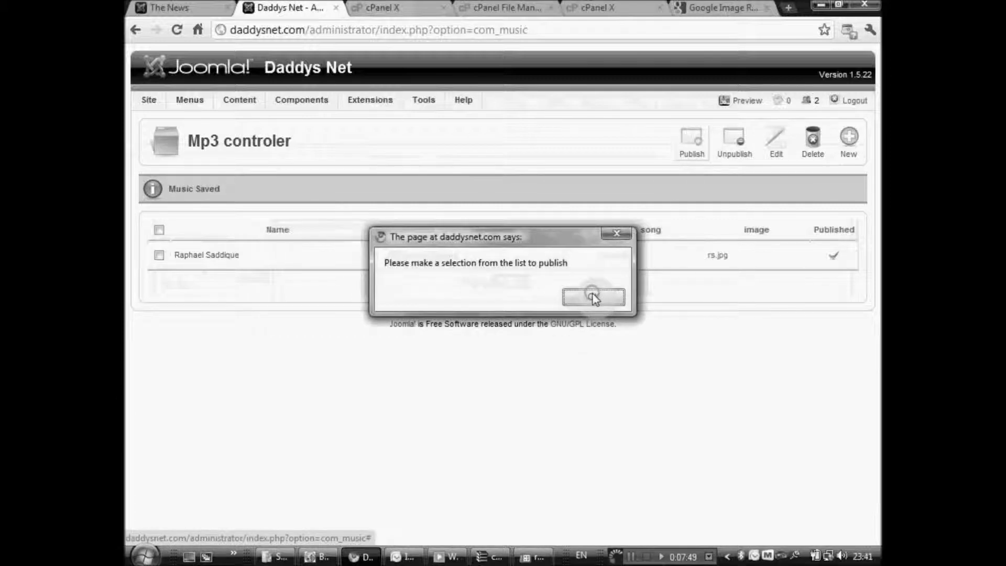
left_click(593, 297)
left_click(851, 140)
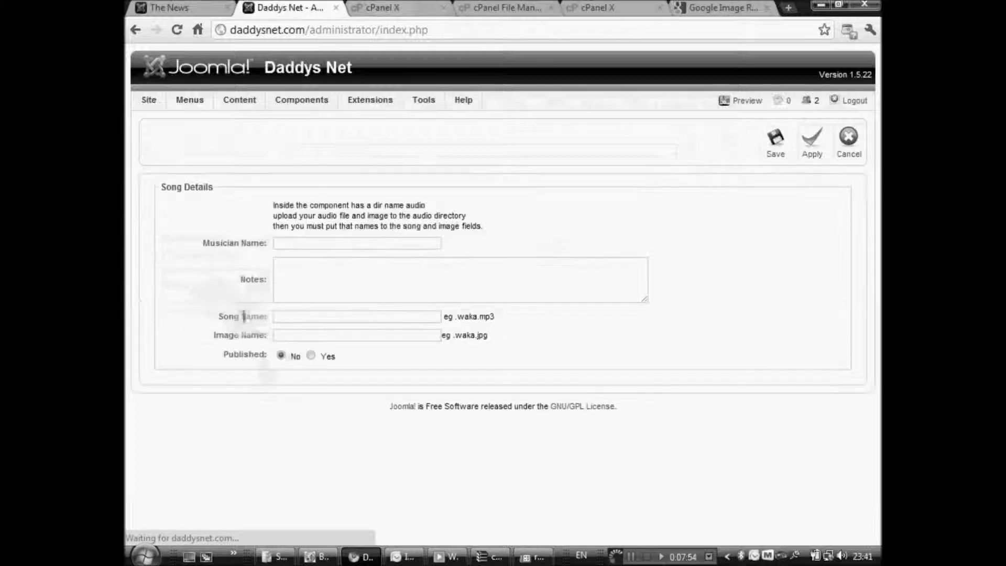
Enter the musician's name, notes 'He sings well and grows lots of hair', maxwell.mp3 and maxwell.jpg, then save and publish.
left_click(298, 244)
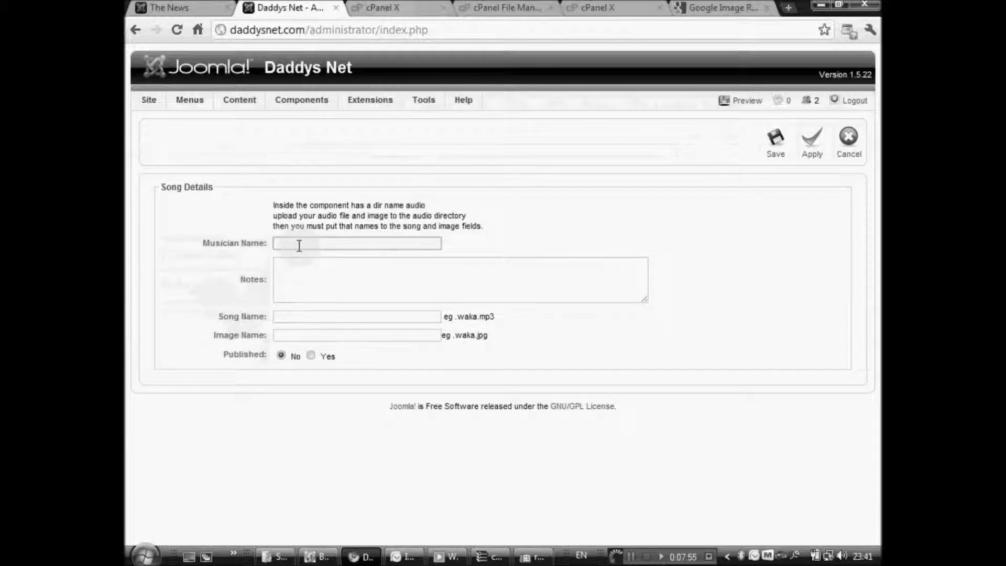
type("Maxwell")
key("Tab")
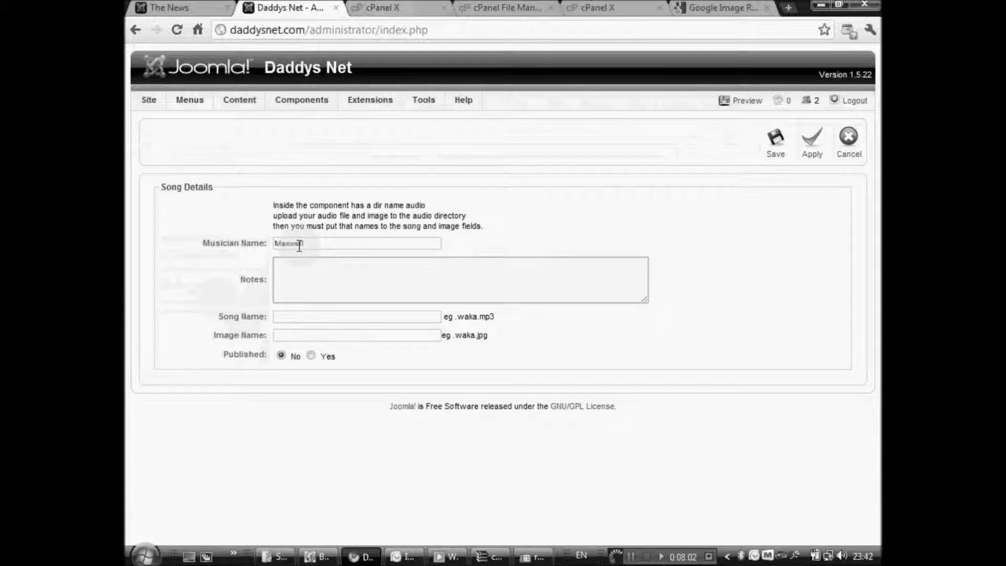
type("He sings well and grows lots of hair")
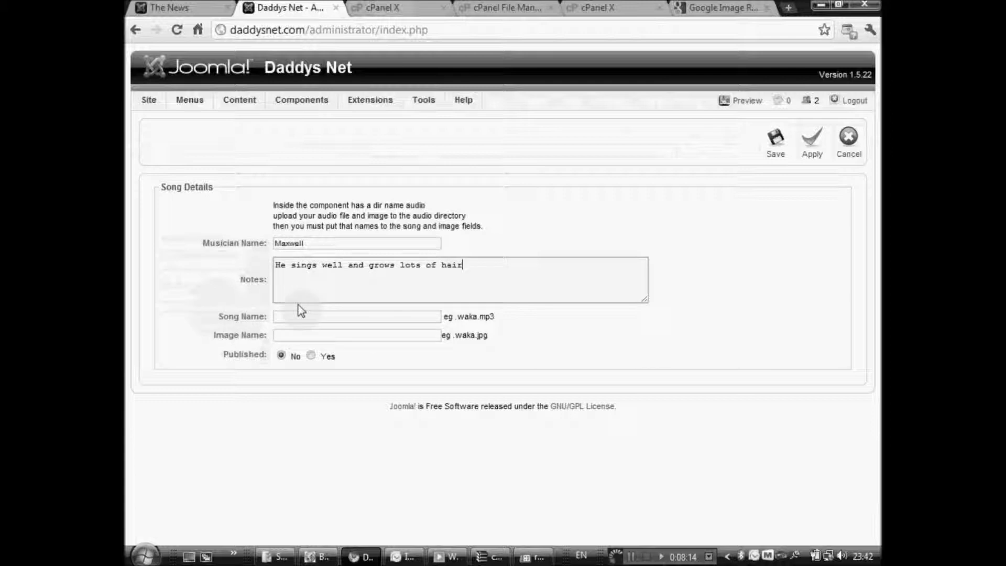
left_click(333, 320)
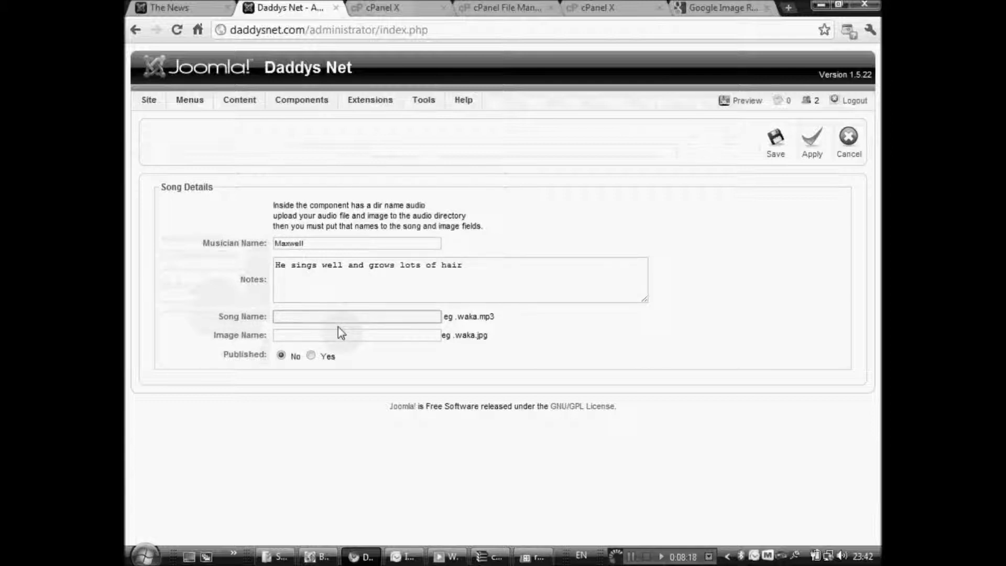
type("maxwell.mp3")
key("Tab")
type("max")
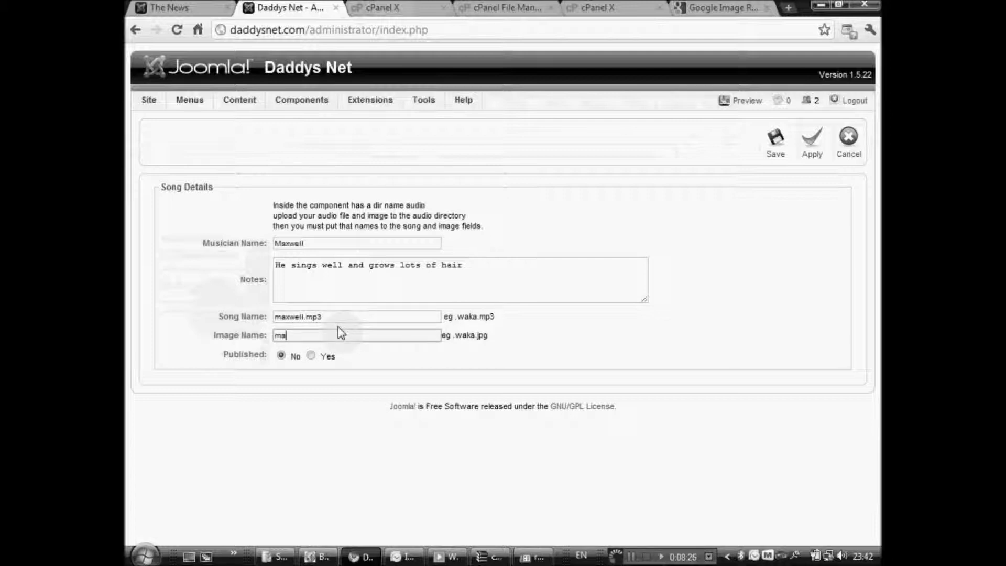
type("well.jpg")
left_click(776, 150)
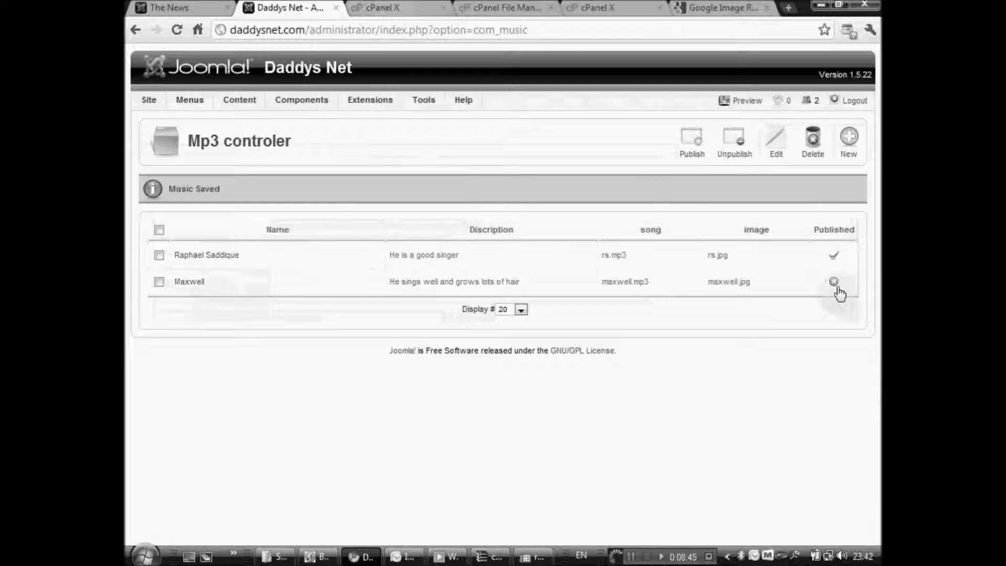
left_click(835, 283)
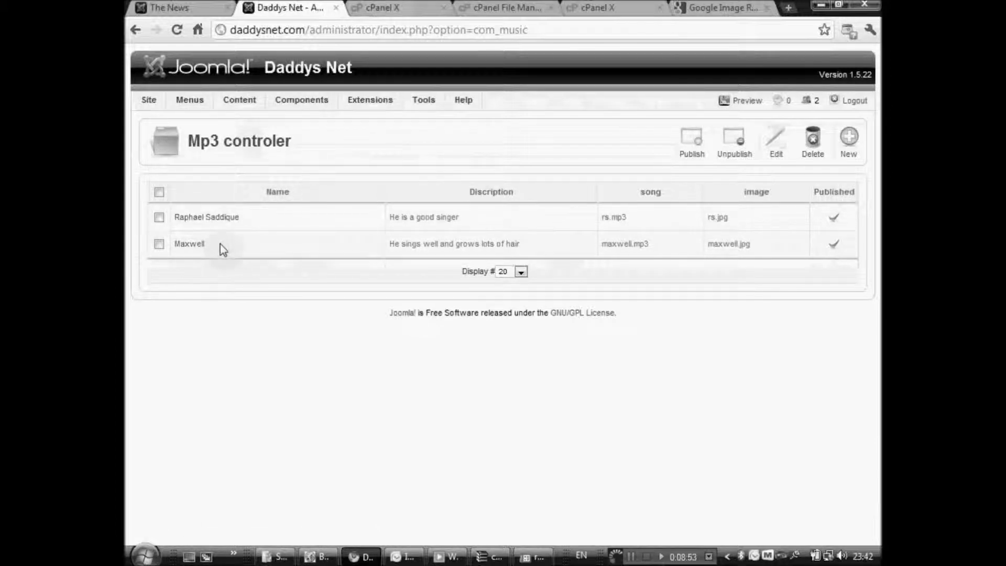
Go from the Example Pages item list to the Key Concepts menu's items and begin a new item.
mouse_move(188, 101)
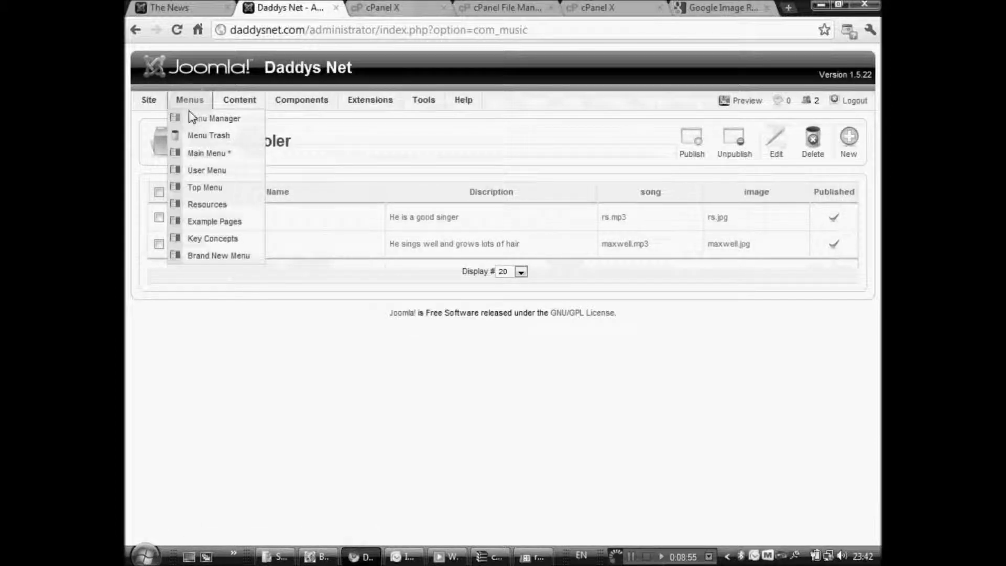
left_click(206, 222)
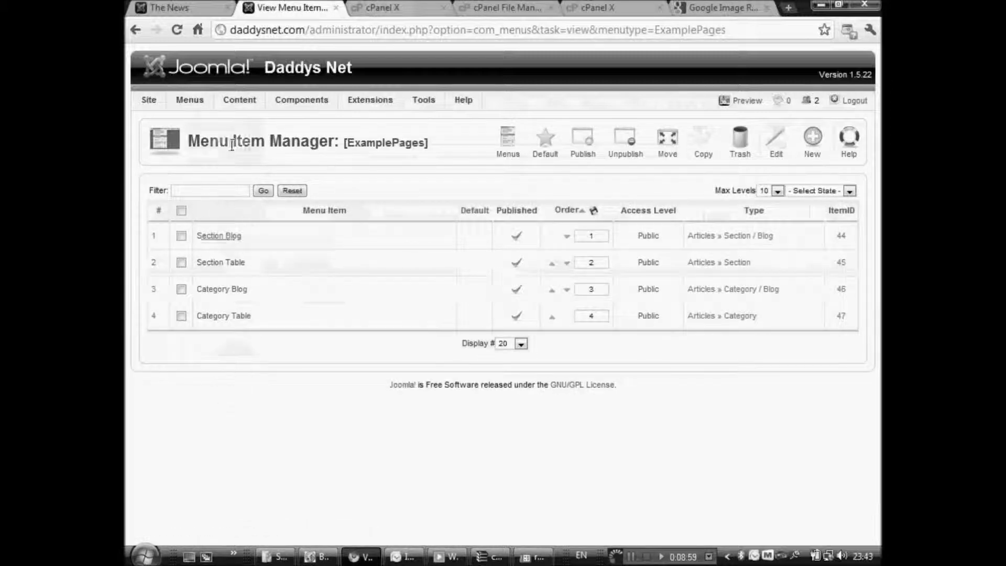
mouse_move(190, 101)
left_click(202, 222)
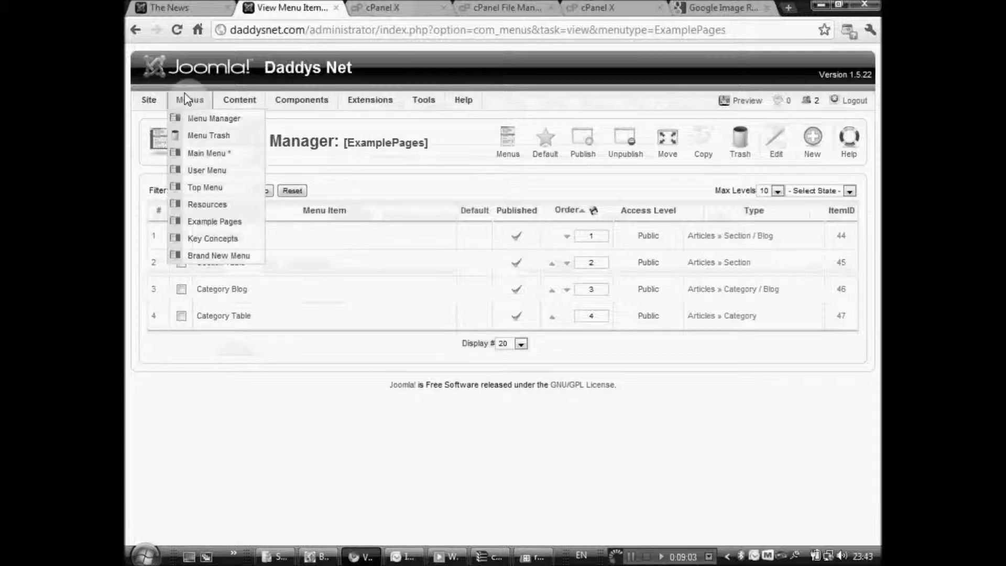
mouse_move(190, 100)
left_click(212, 240)
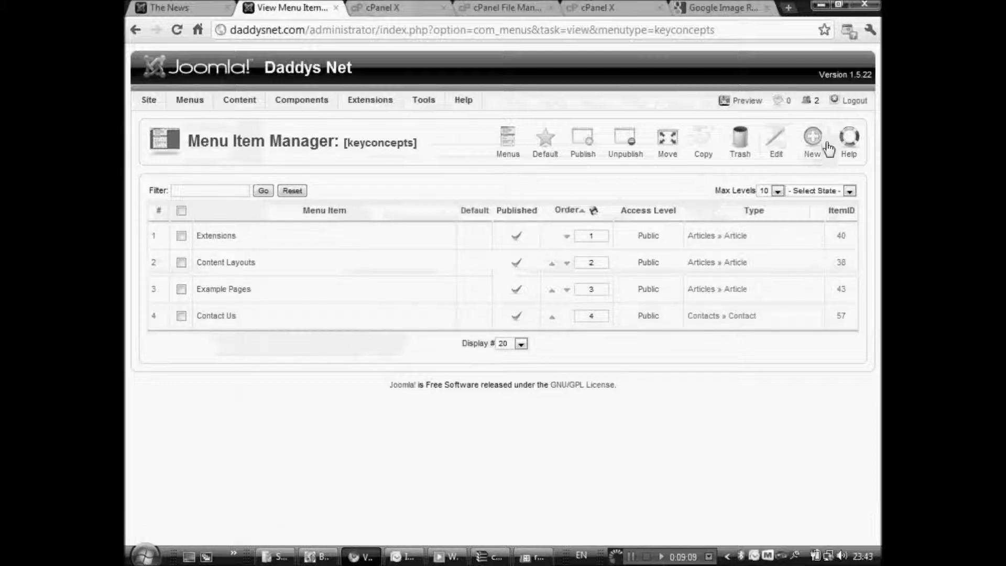
left_click(815, 155)
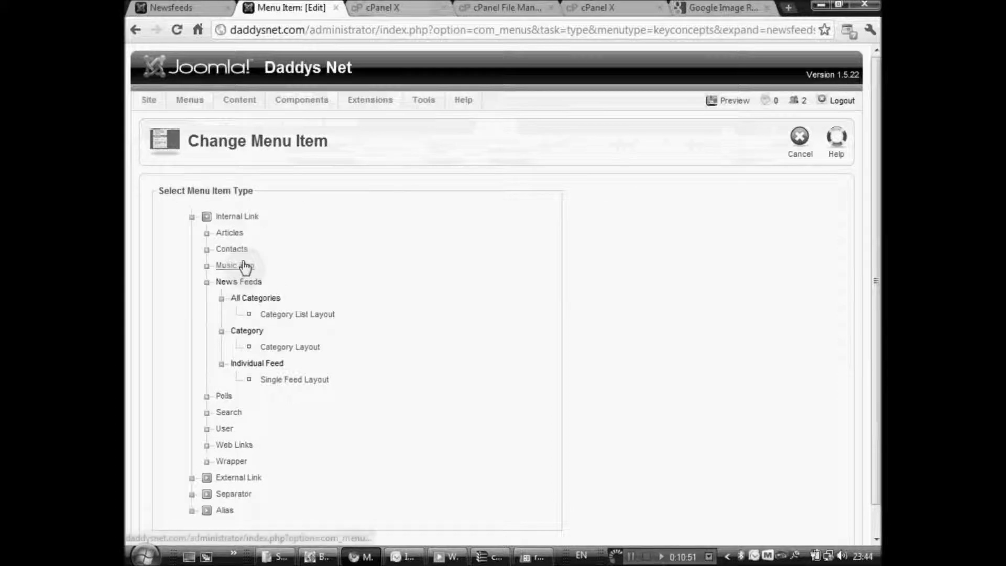
Save a Key Concepts item of type Music Default Layout, then switch to the site's front end.
left_click(245, 266)
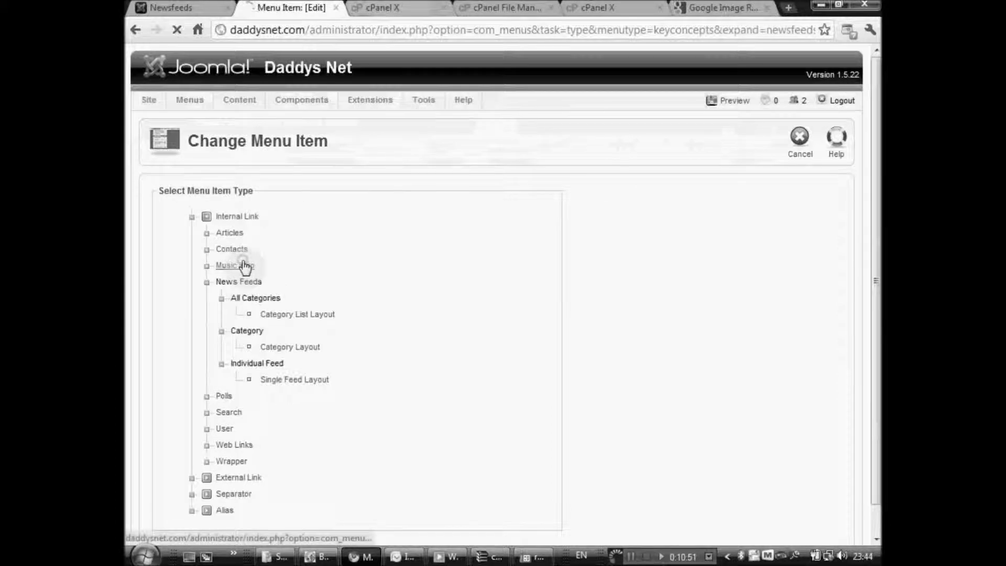
left_click(282, 298)
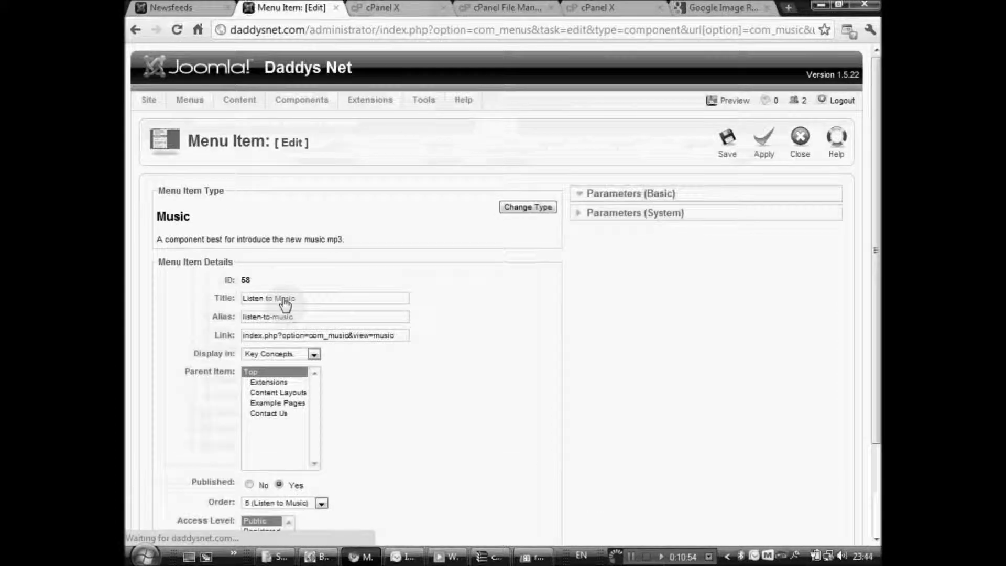
left_click(628, 216)
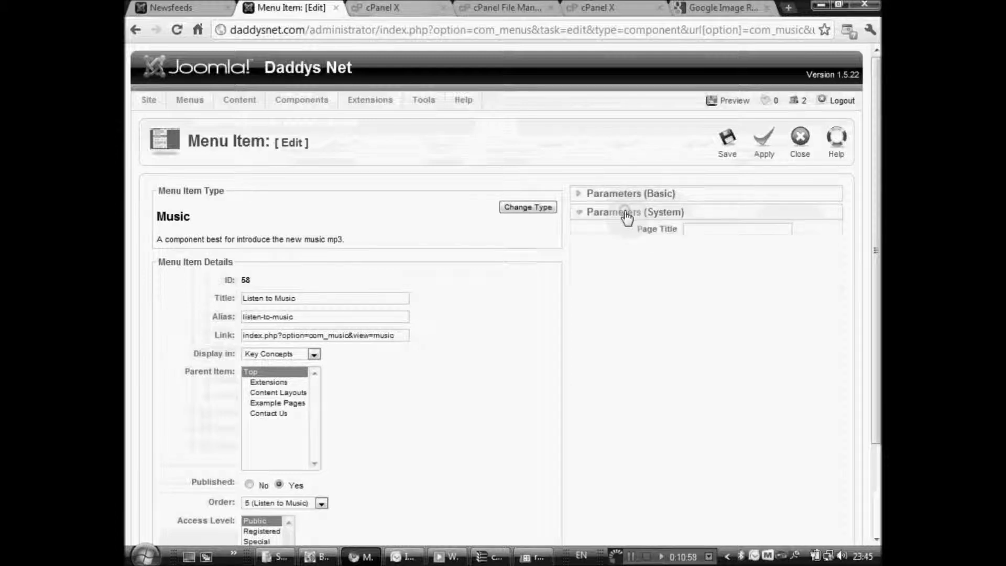
left_click(770, 150)
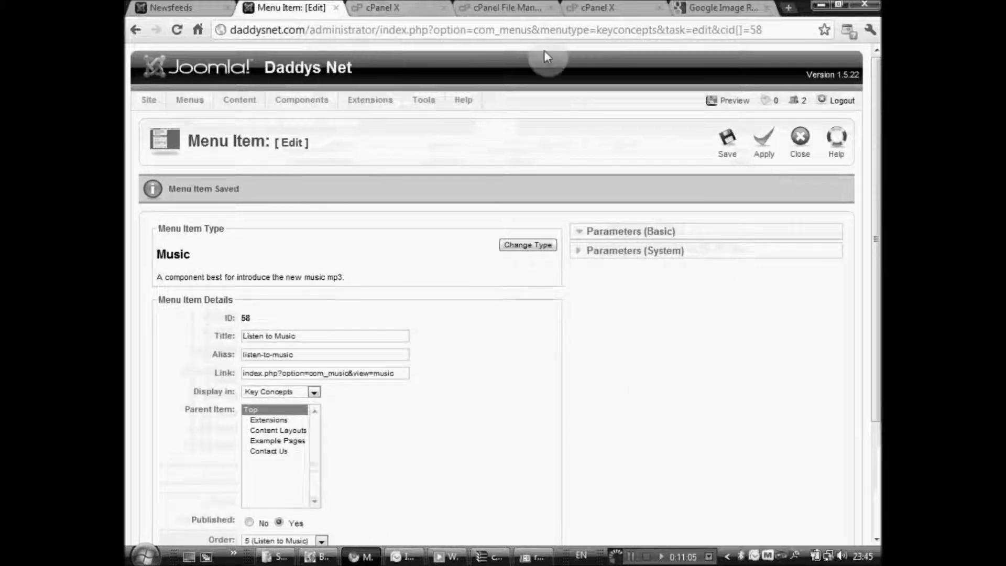
left_click(776, 152)
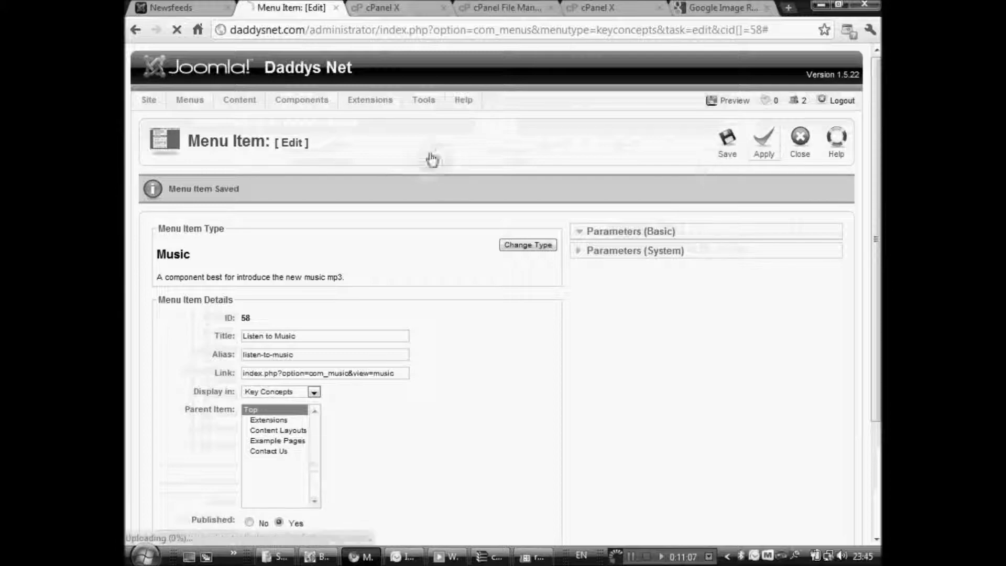
left_click(173, 7)
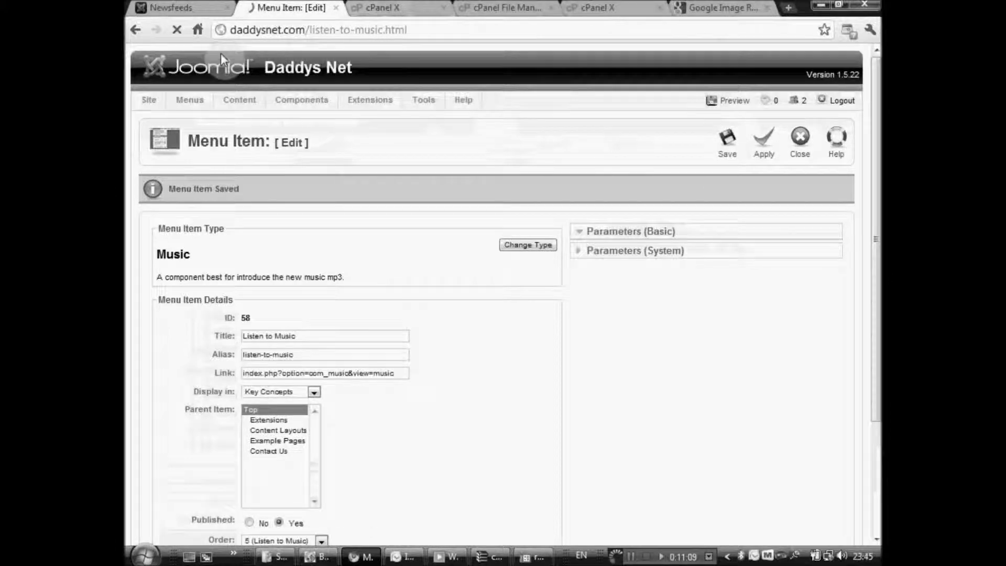
Open the Listen to Music page from the Key Concepts menu and play the first song.
left_click(196, 301)
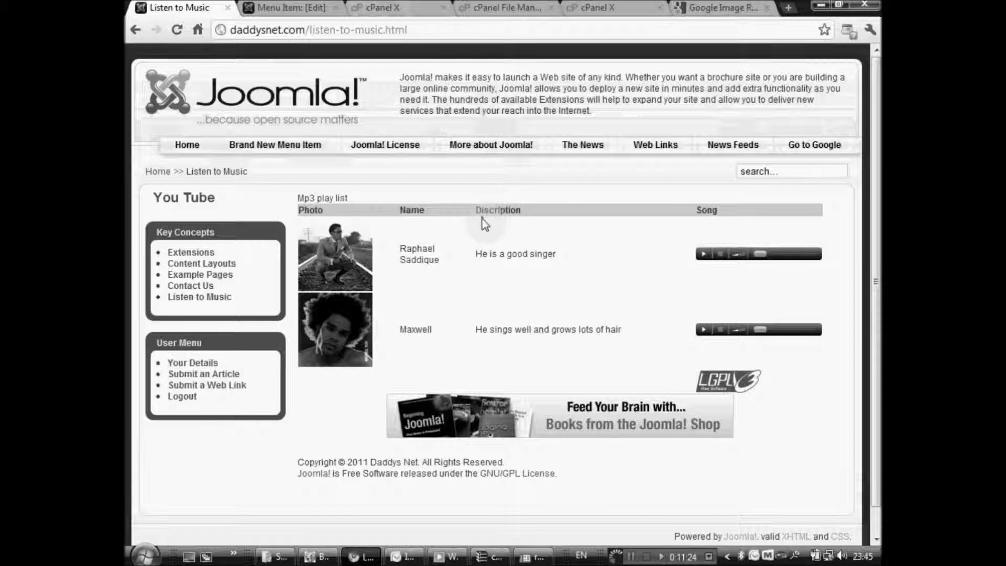
left_click(704, 255)
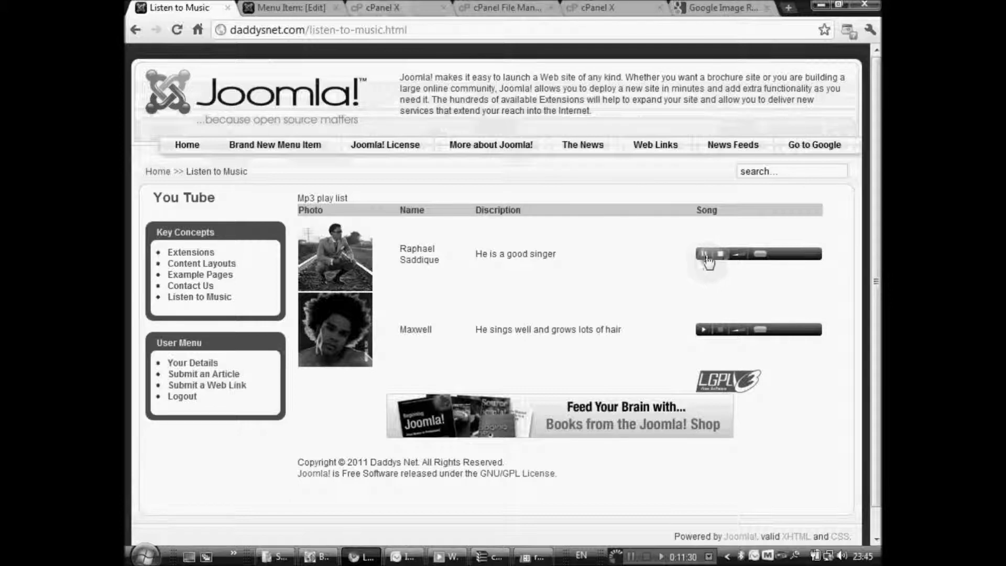